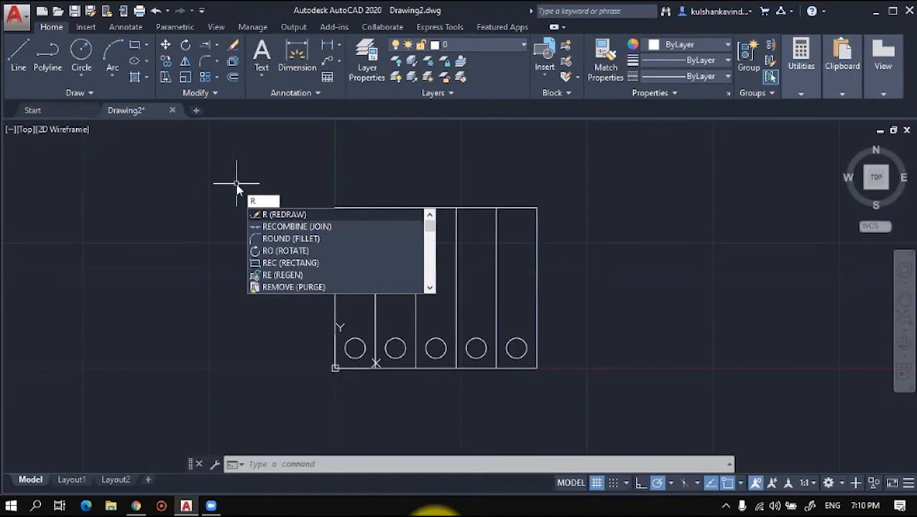
type("O")
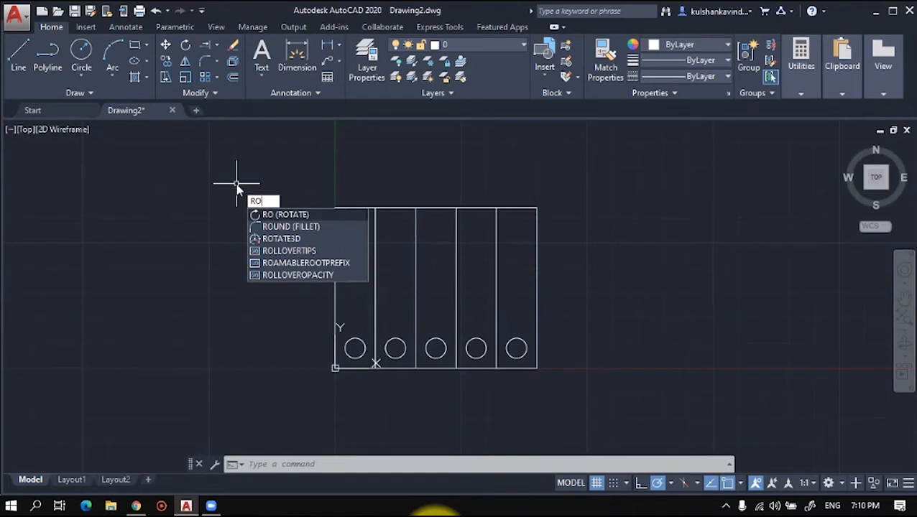
key("Return")
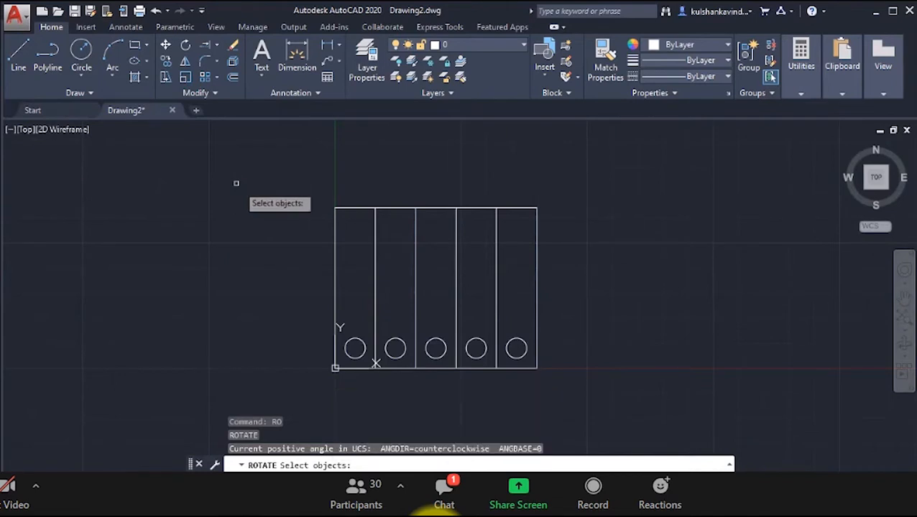
left_click(302, 186)
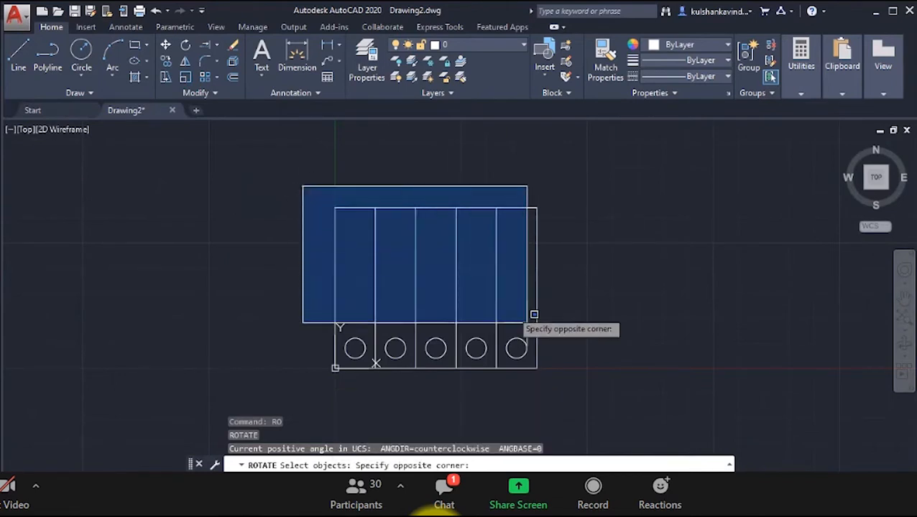
left_click(594, 385)
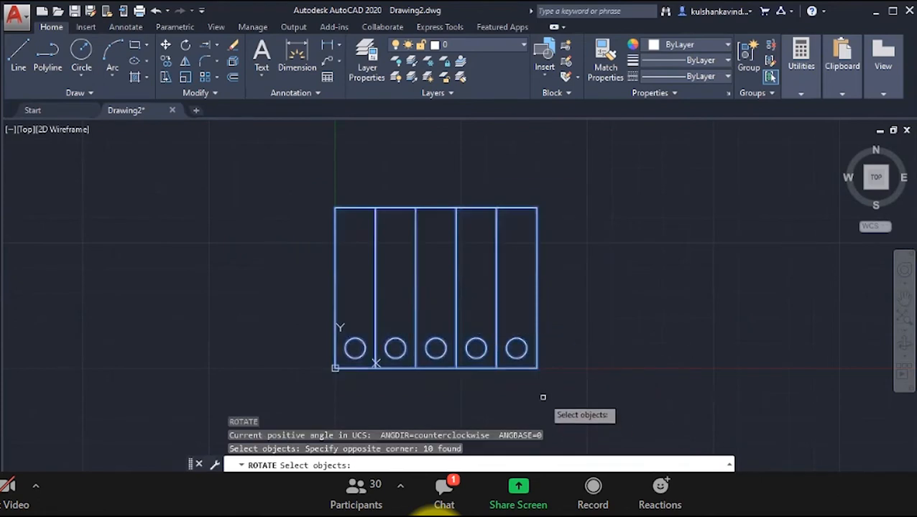
key("Escape")
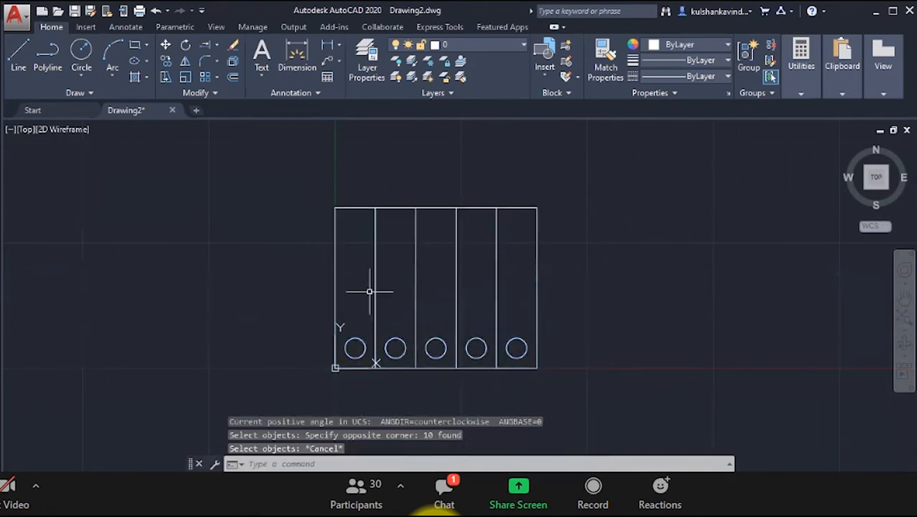
left_click(335, 209)
left_click(375, 225)
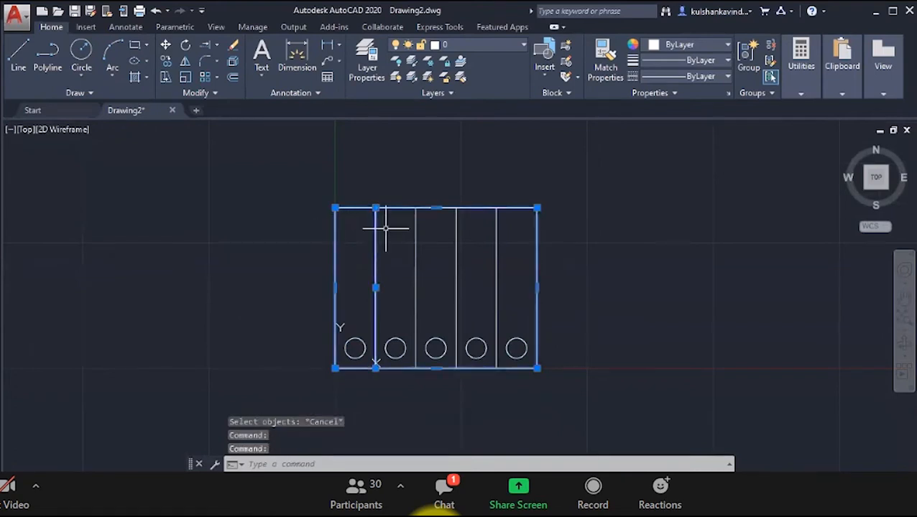
left_click(416, 236)
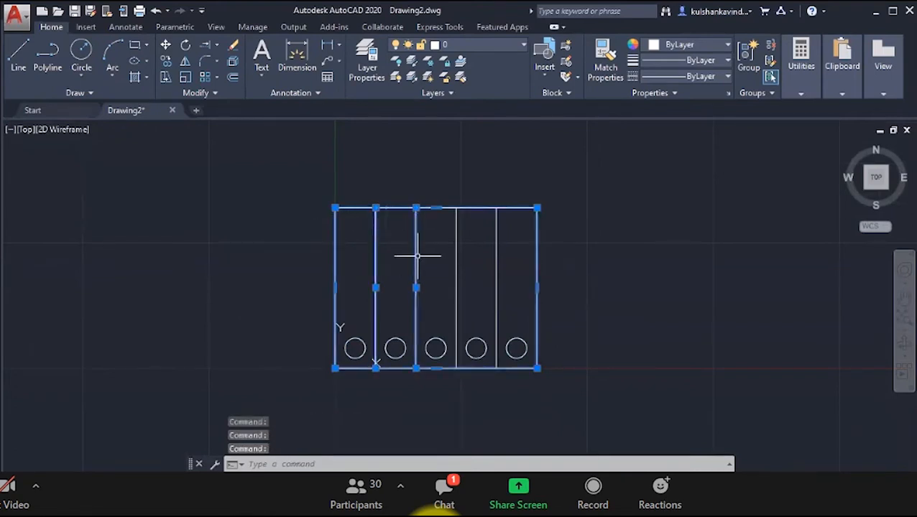
left_click(456, 245)
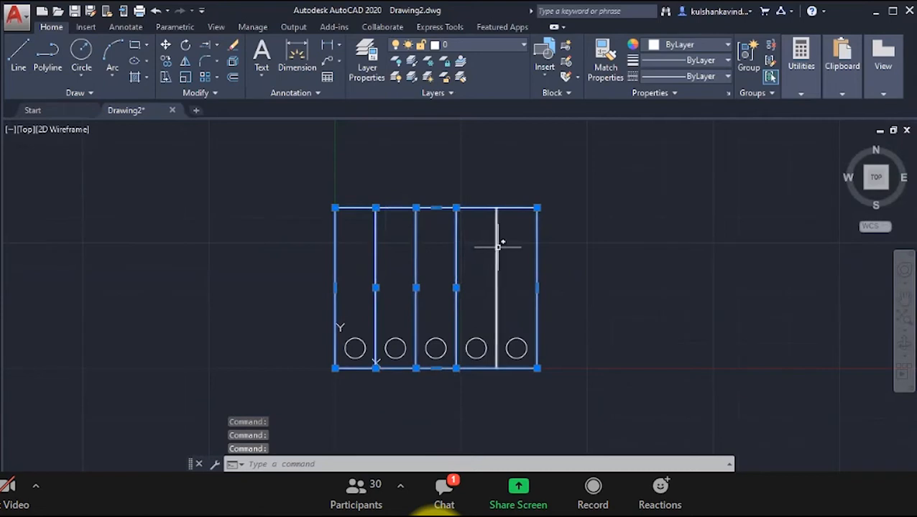
left_click(496, 246)
key("Escape")
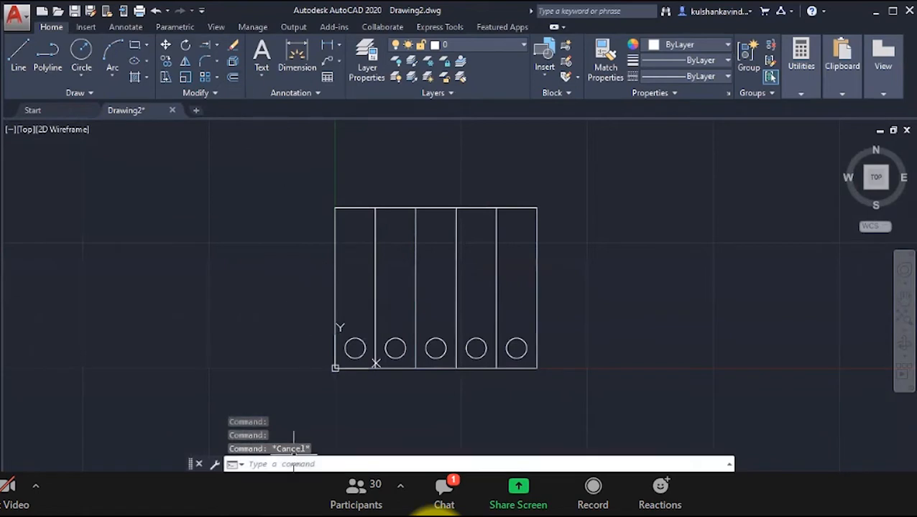
left_click(321, 189)
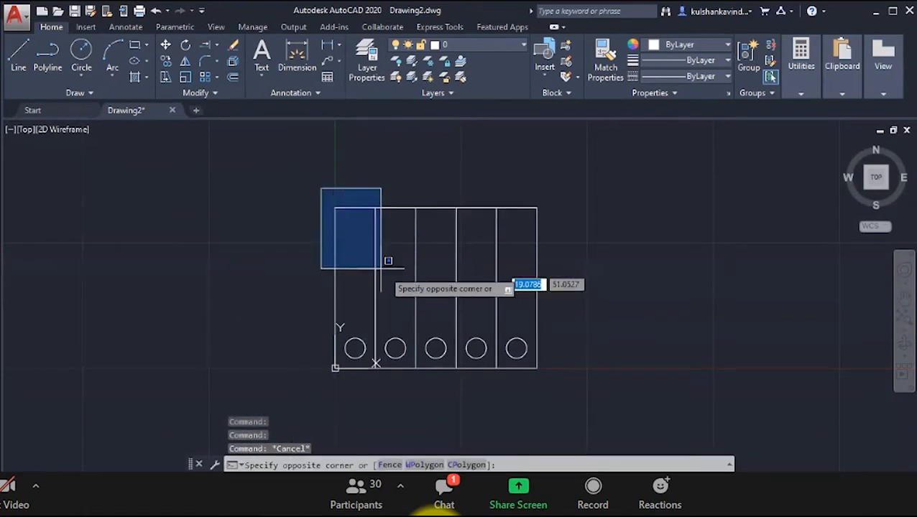
left_click(584, 379)
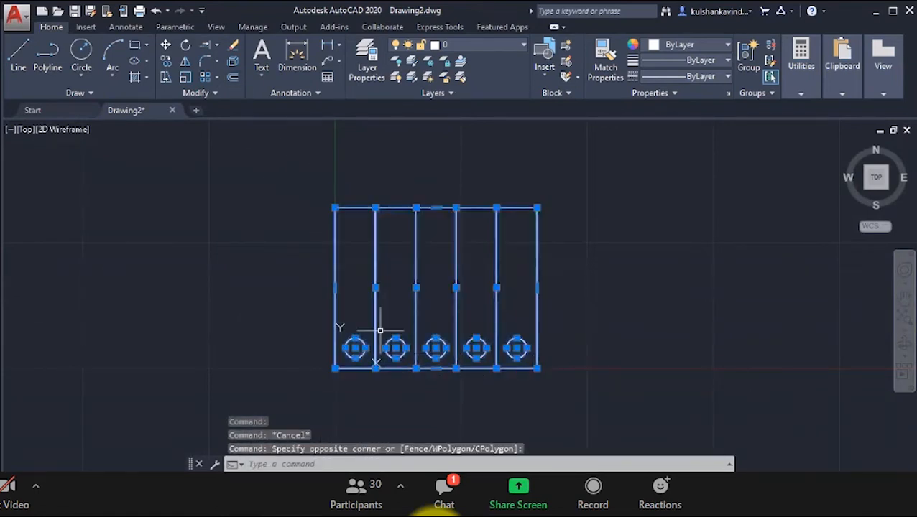
key("Escape")
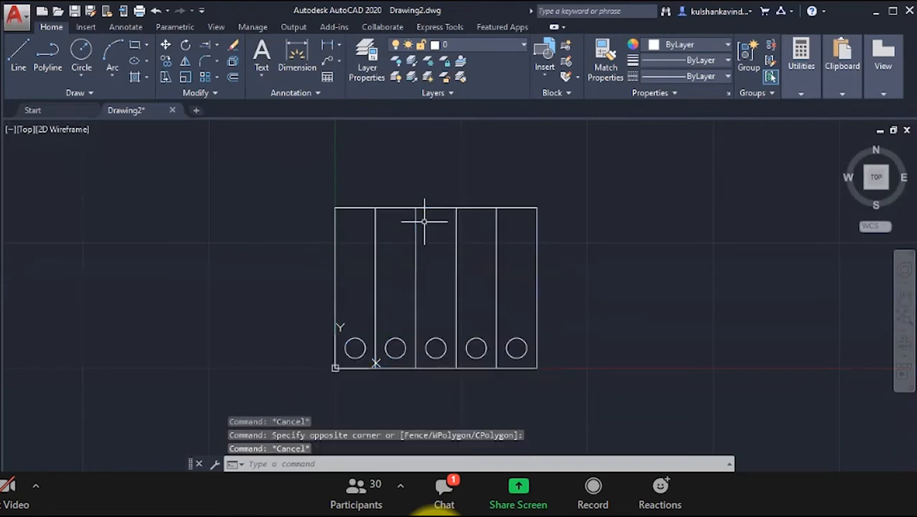
left_click(185, 46)
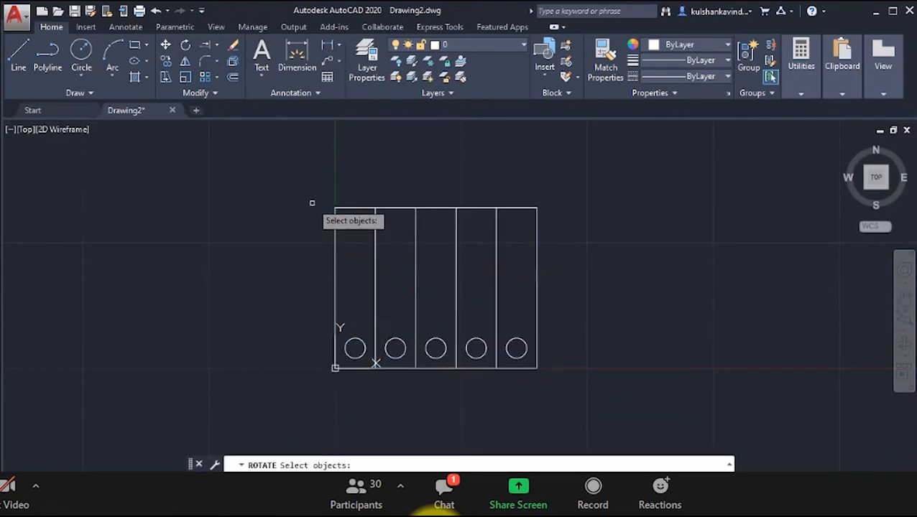
mouse_move(316, 199)
left_mouse_down()
mouse_move(507, 317)
mouse_move(496, 327)
mouse_move(567, 310)
left_mouse_up()
key("Escape")
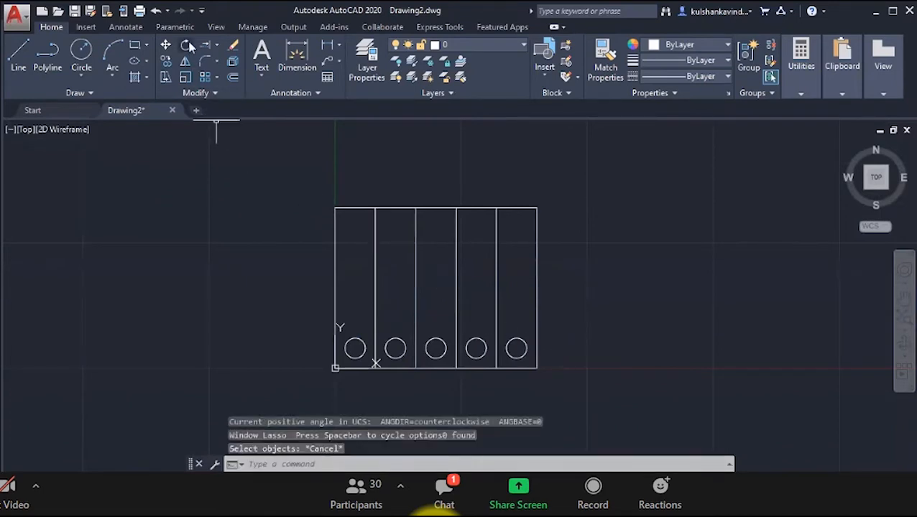
Step: Rotate the whole divided rectangle with its five circles half a turn about its lower-left corner at the origin
key("space")
left_click(309, 182)
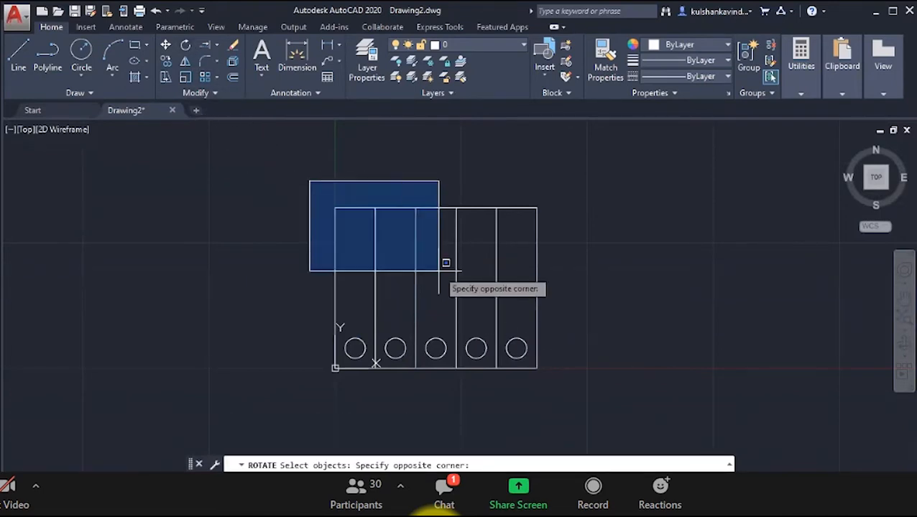
left_click(559, 382)
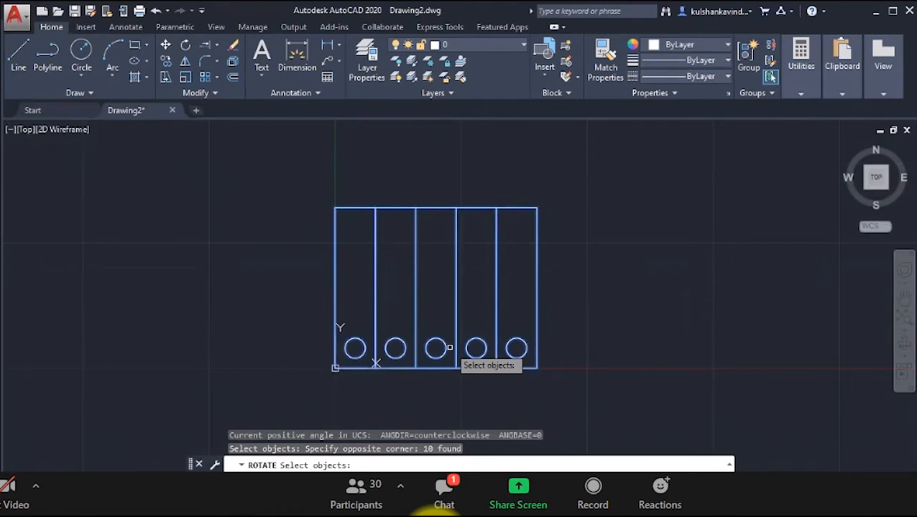
key("space")
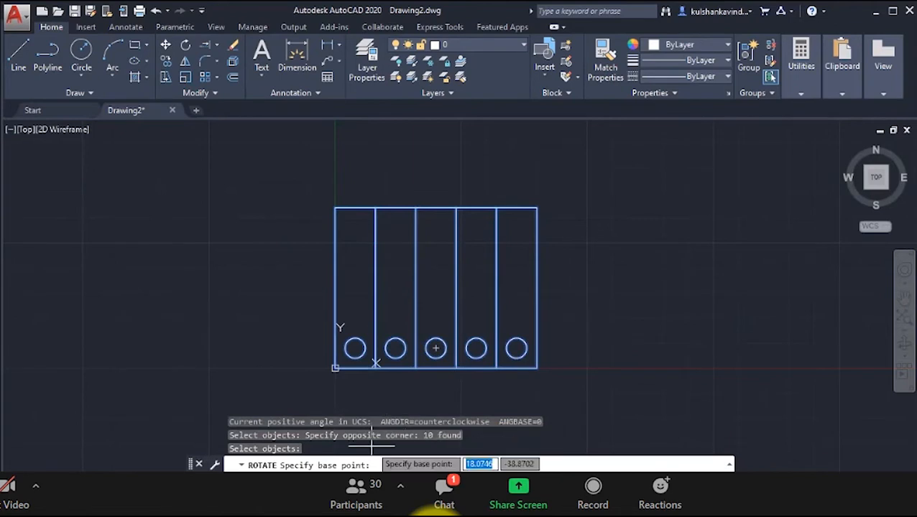
scroll(532, 378, "up", 2)
scroll(445, 364, "down", 4)
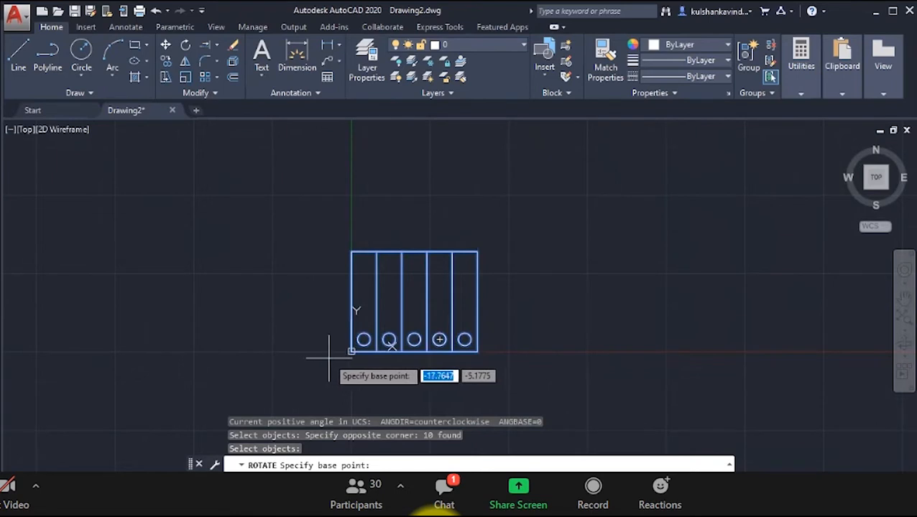
scroll(327, 352, "down", 2)
scroll(316, 354, "up", 2)
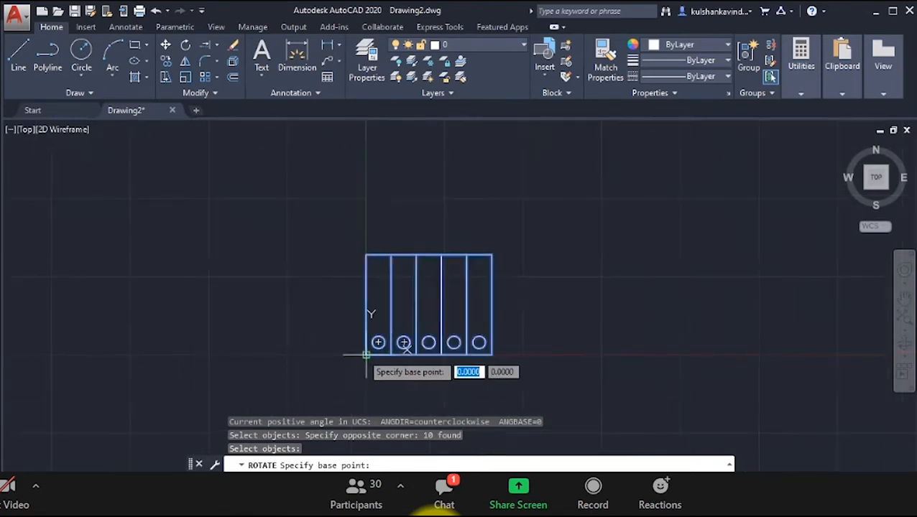
scroll(364, 354, "down", 4)
scroll(364, 354, "up", 5)
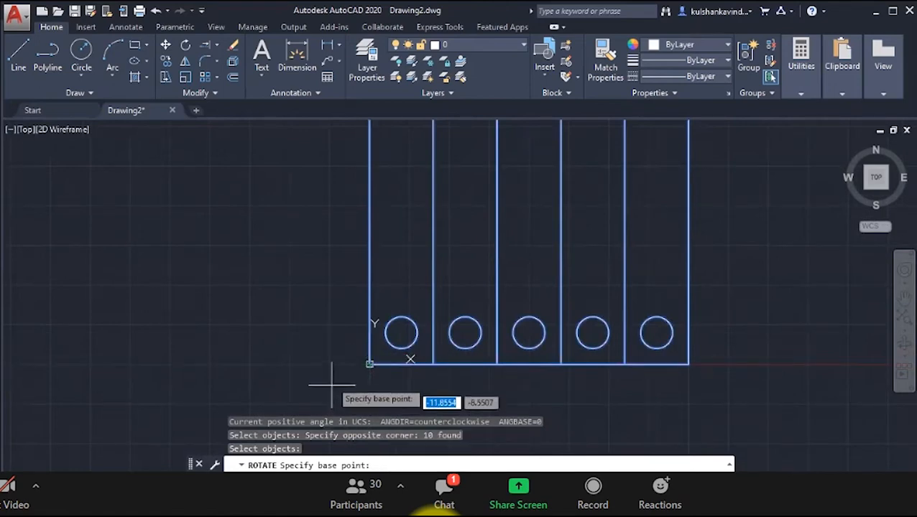
left_click(368, 364)
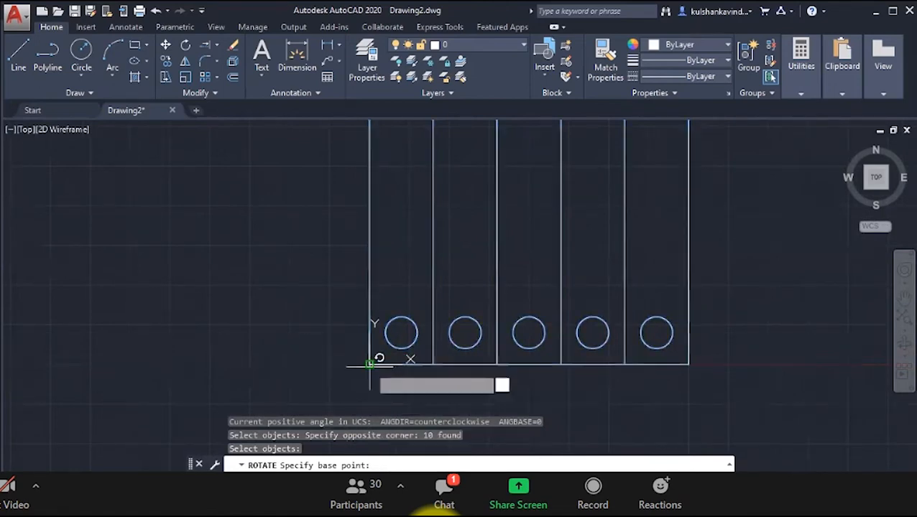
scroll(381, 344, "up", 5)
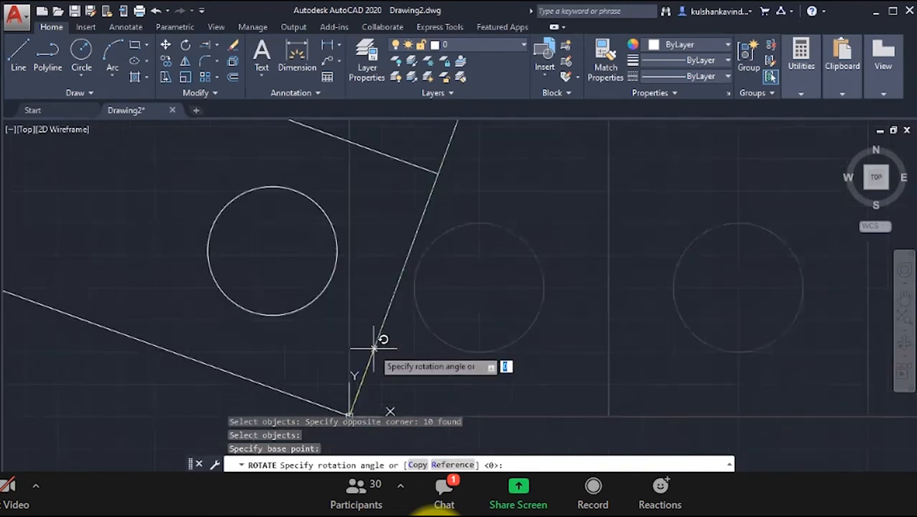
scroll(383, 344, "down", 10)
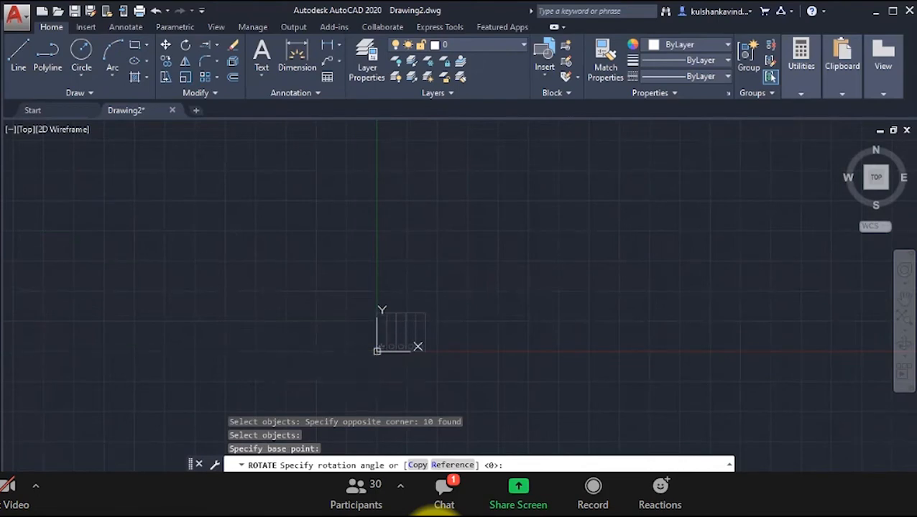
key("Return")
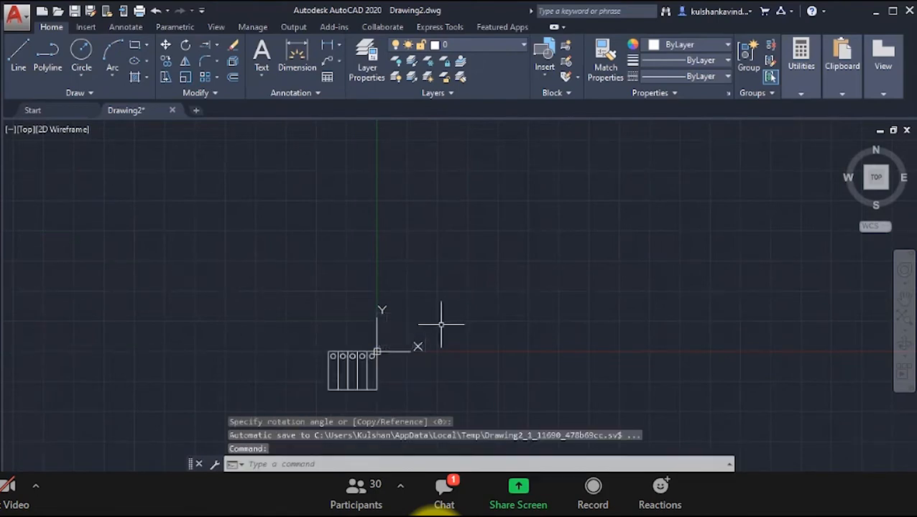
Step: Undo the last rotation of the divided rectangle and circles
scroll(369, 392, "up", 2)
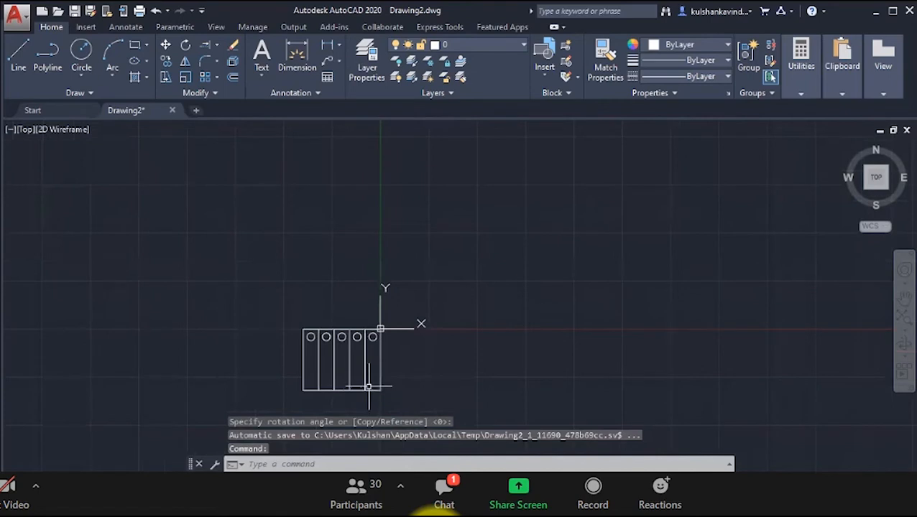
key("ctrl+z")
key("ctrl+z")
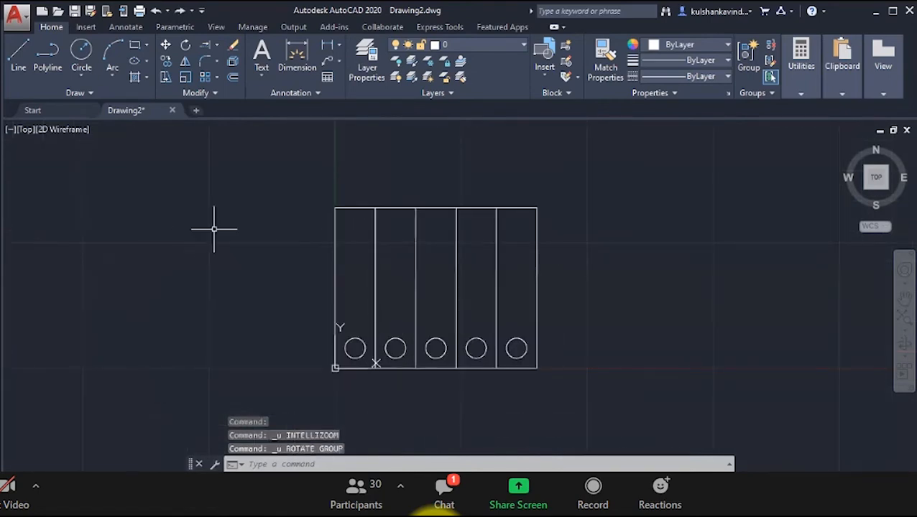
Step: Rotate the divided rectangle and all five circles by 120 degrees about base point 0,0
type("RO")
key("Return")
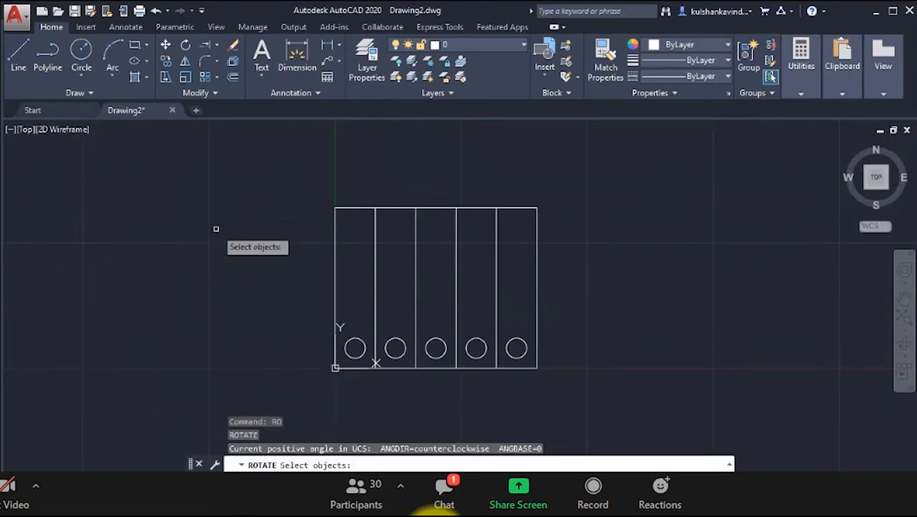
left_click(313, 191)
left_click(564, 371)
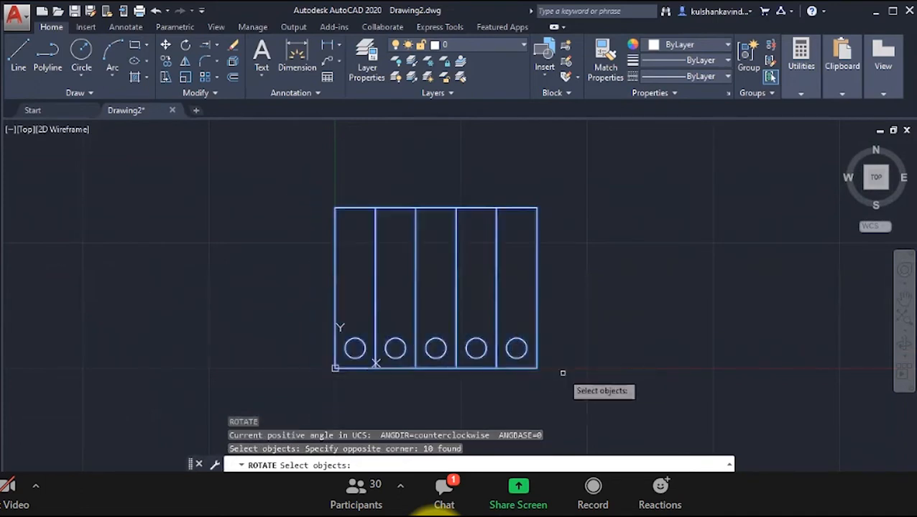
key("Return")
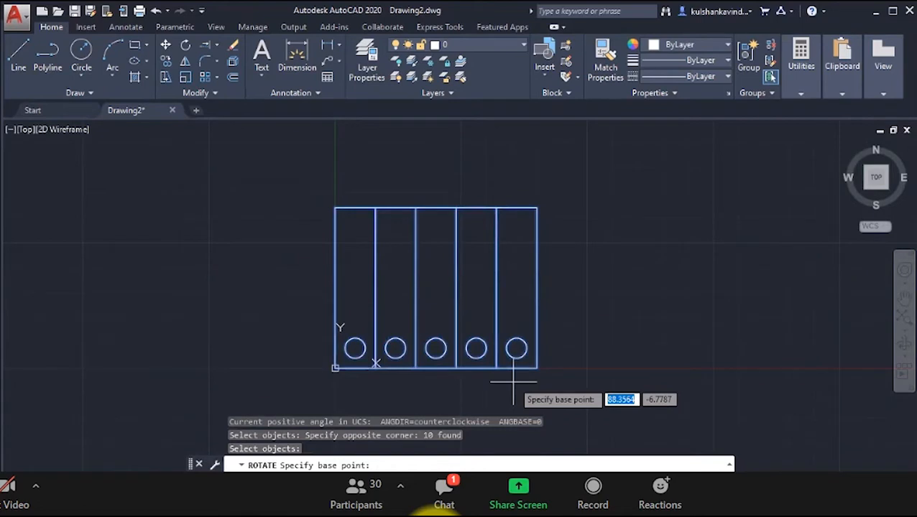
key("Tab")
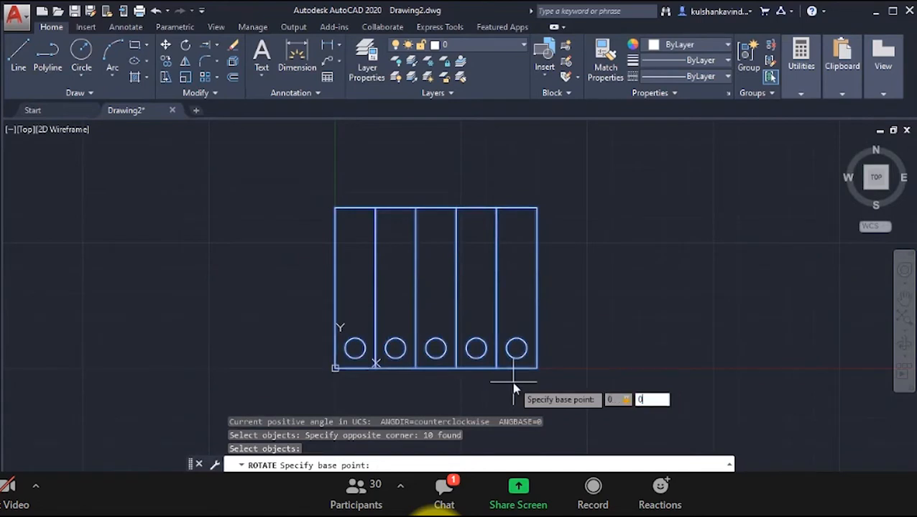
type("0")
key("Return")
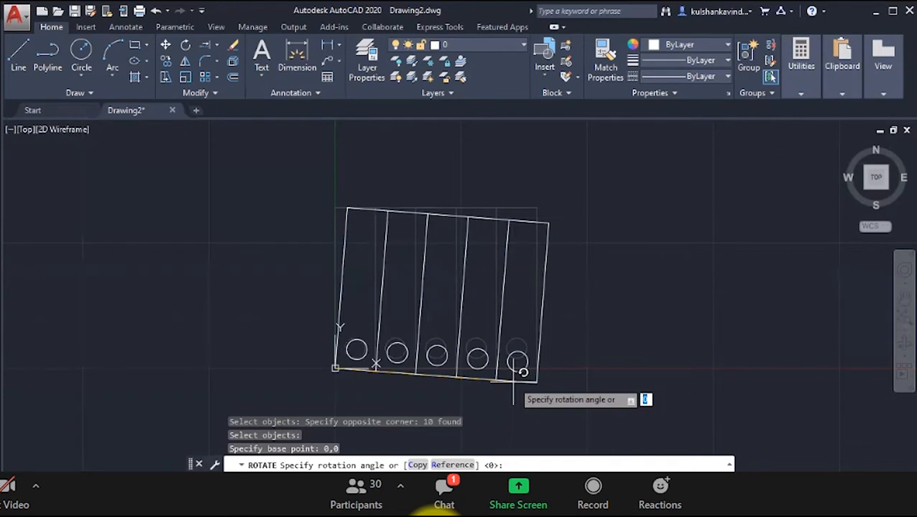
type("1")
type("80")
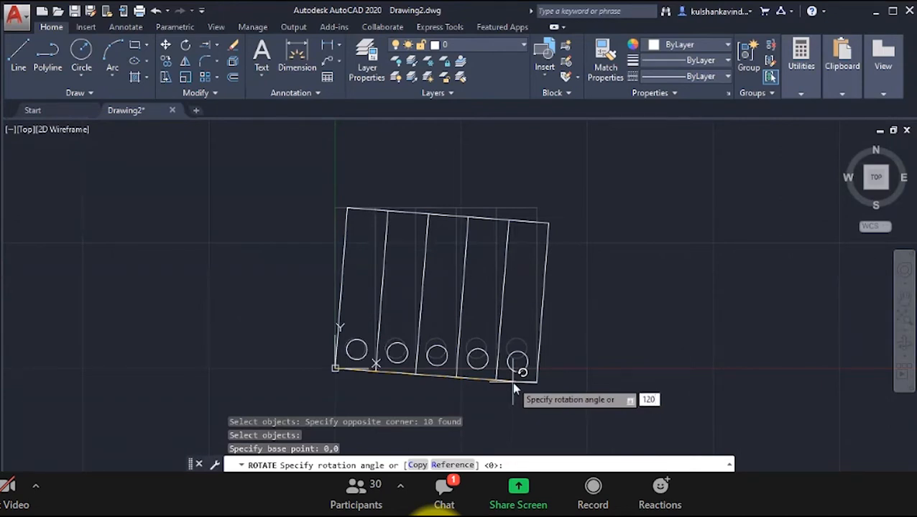
key("Return")
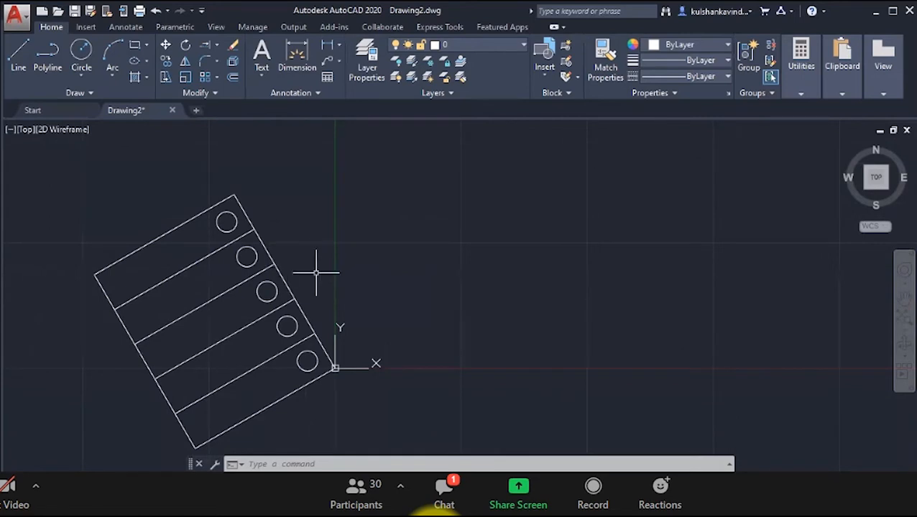
scroll(446, 370, "up", 3)
scroll(430, 356, "down", 5)
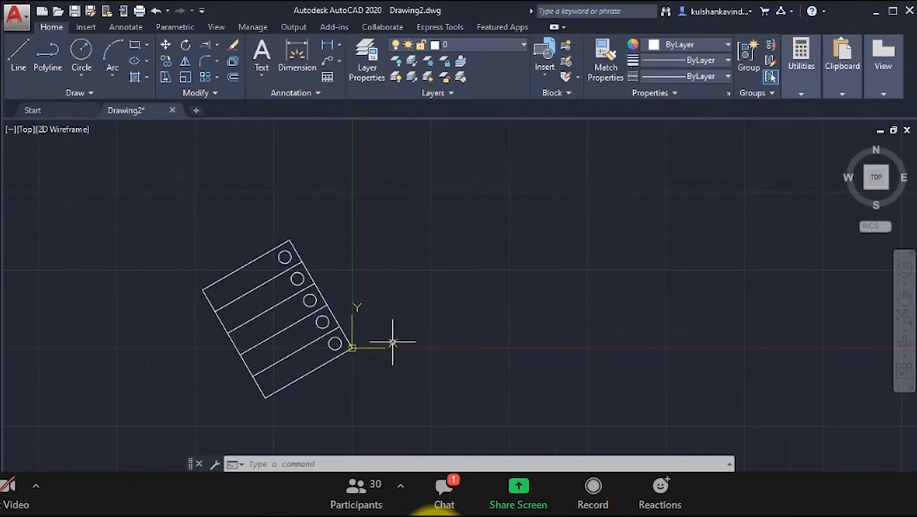
scroll(392, 345, "down", 2)
scroll(392, 345, "up", 3)
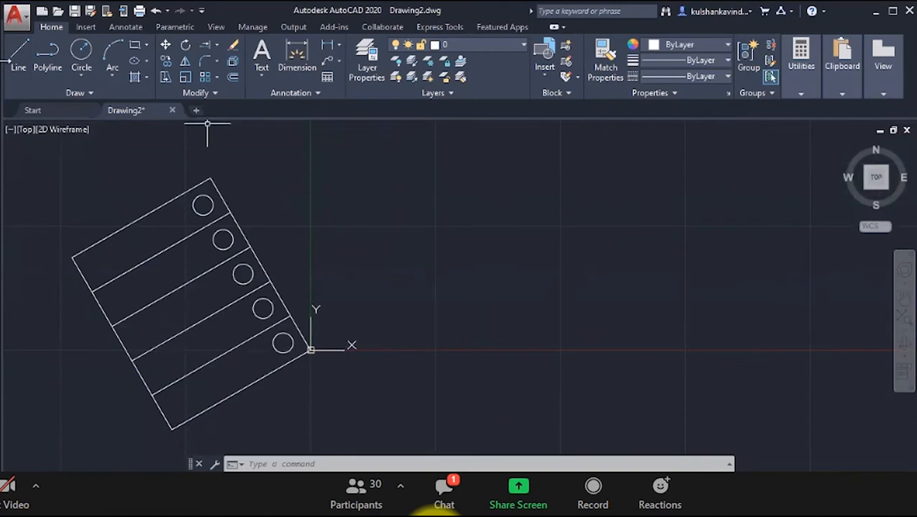
Step: Sketch a vertical line and a horizontal line crossing it, with a short upward segment at its end, east of the divided rectangle
left_click(17, 52)
left_click(547, 196)
left_click(548, 386)
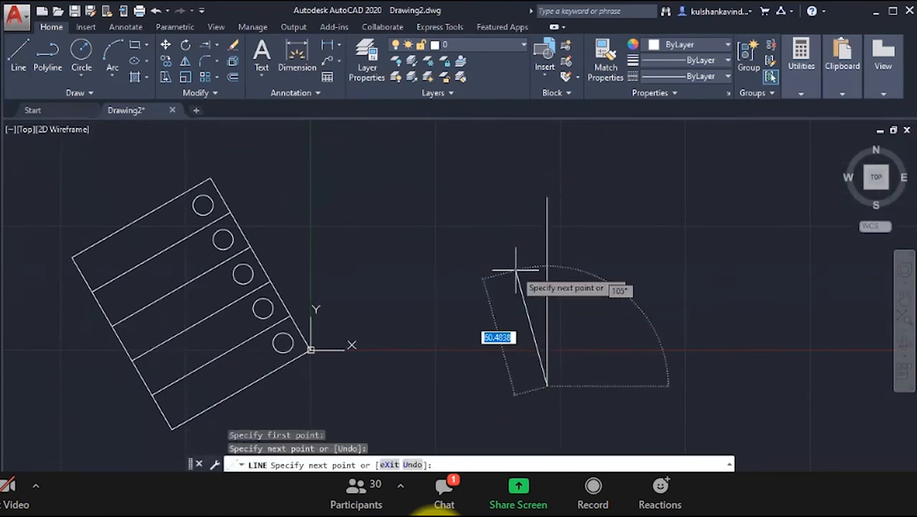
key("Escape")
type("l")
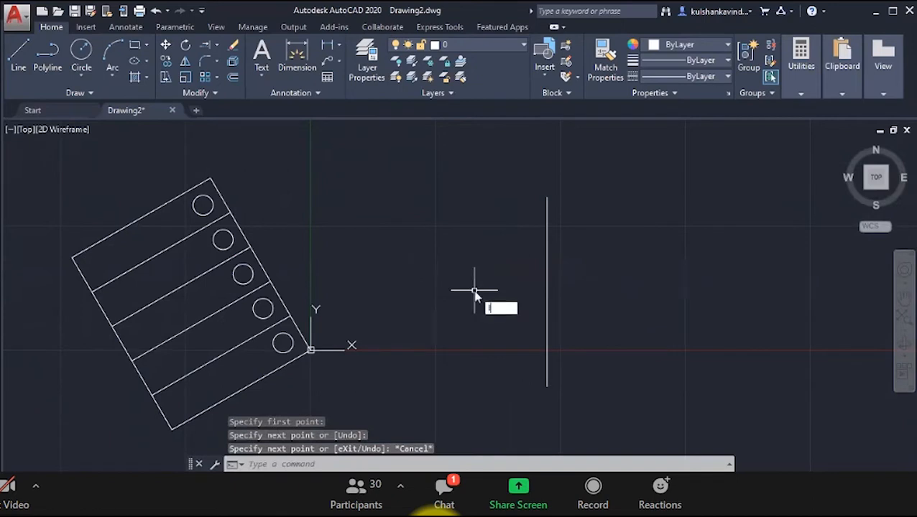
key("Return")
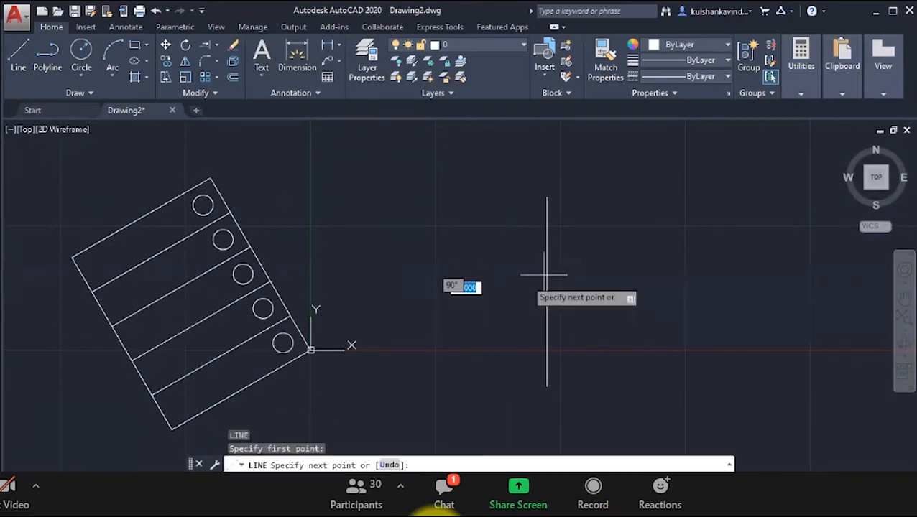
left_click(661, 288)
left_click(659, 209)
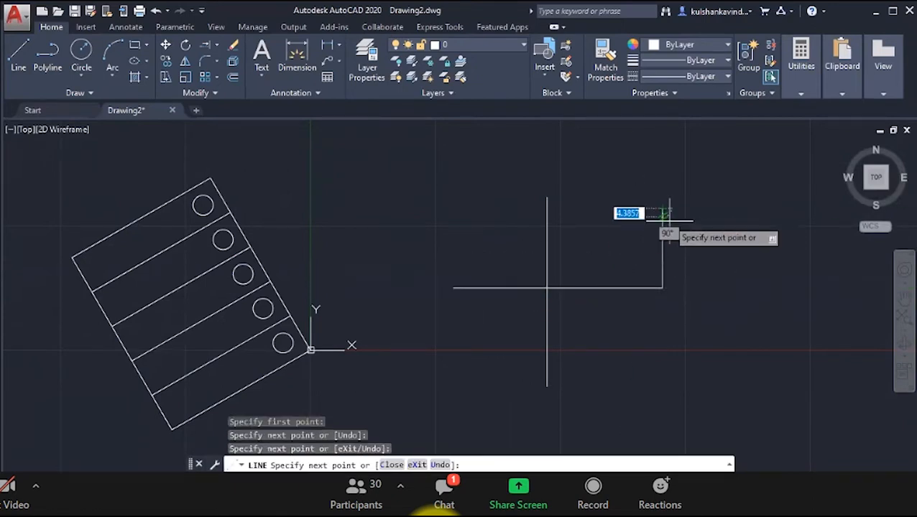
key("Escape")
Step: Undo both line operations beside the divided rectangle
key("ctrl+z")
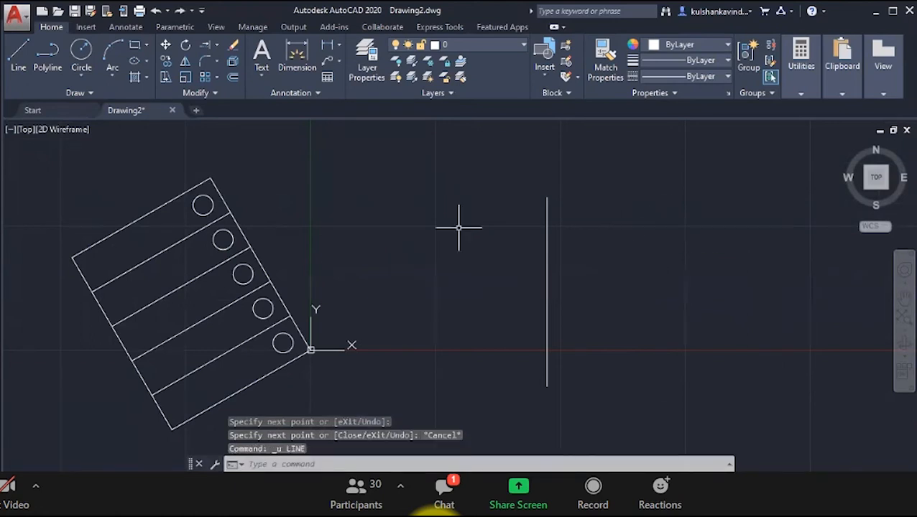
type("u")
key("Return")
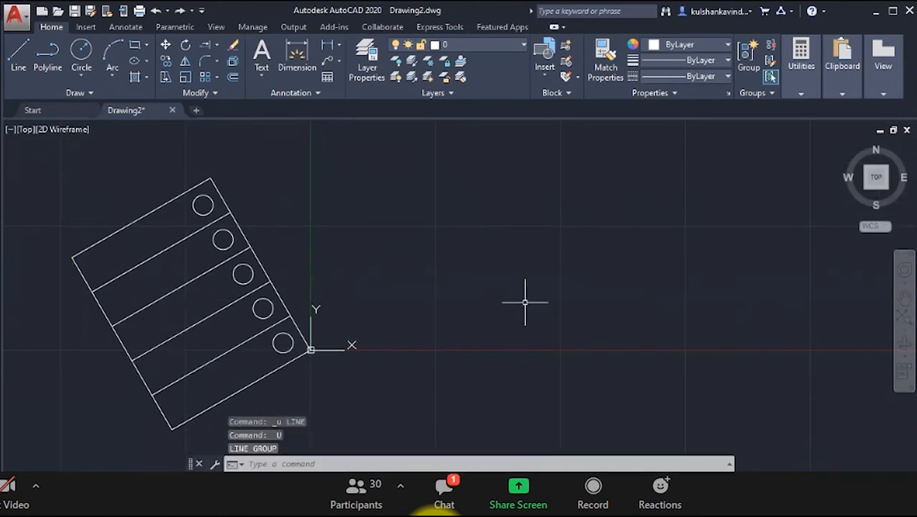
Step: Draw a cross from separate vertical and horizontal lines in the empty area east of the divided rectangle
left_click(21, 54)
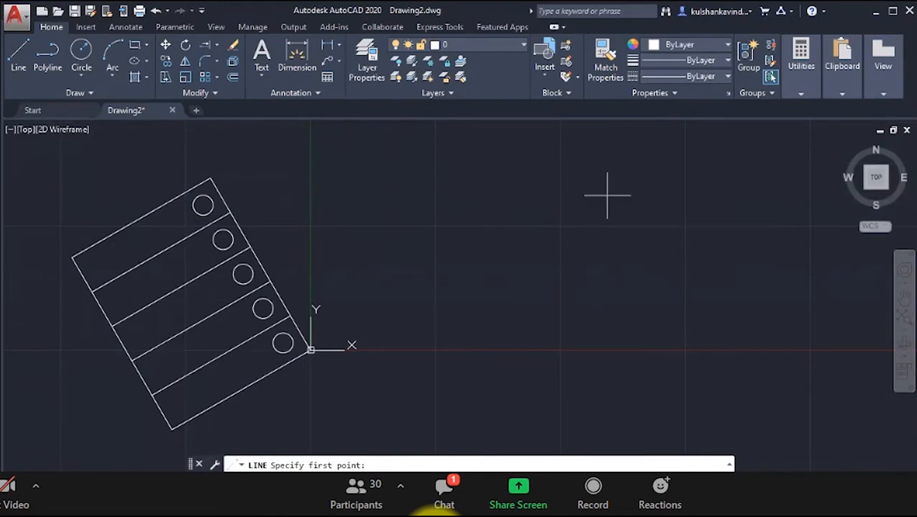
left_click(607, 196)
left_click(607, 365)
key("Escape")
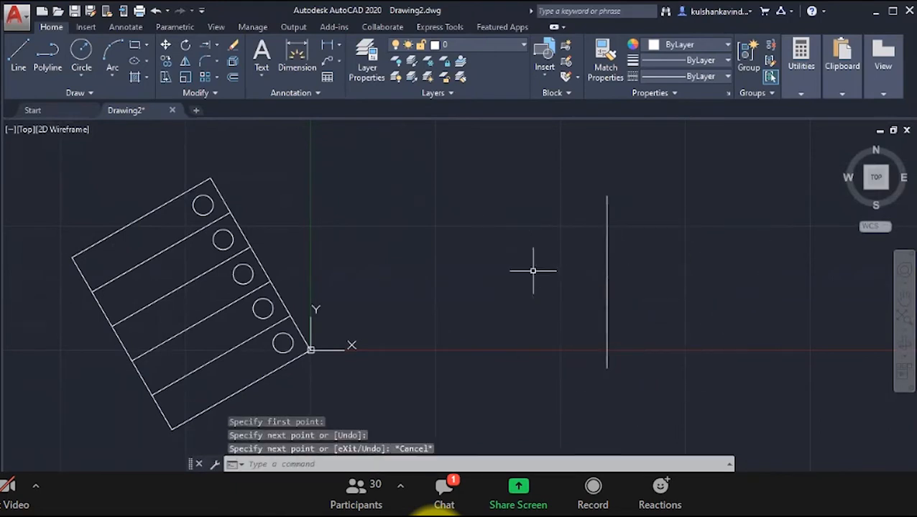
key("Return")
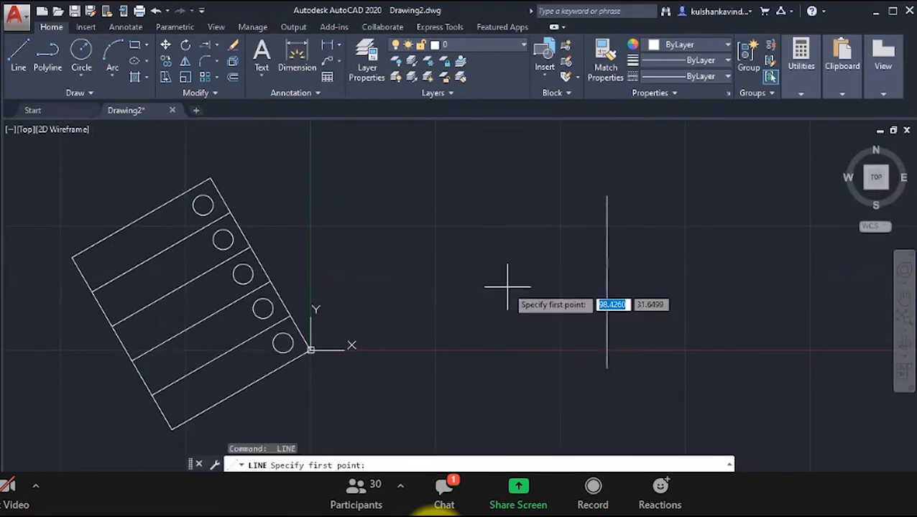
left_click(507, 286)
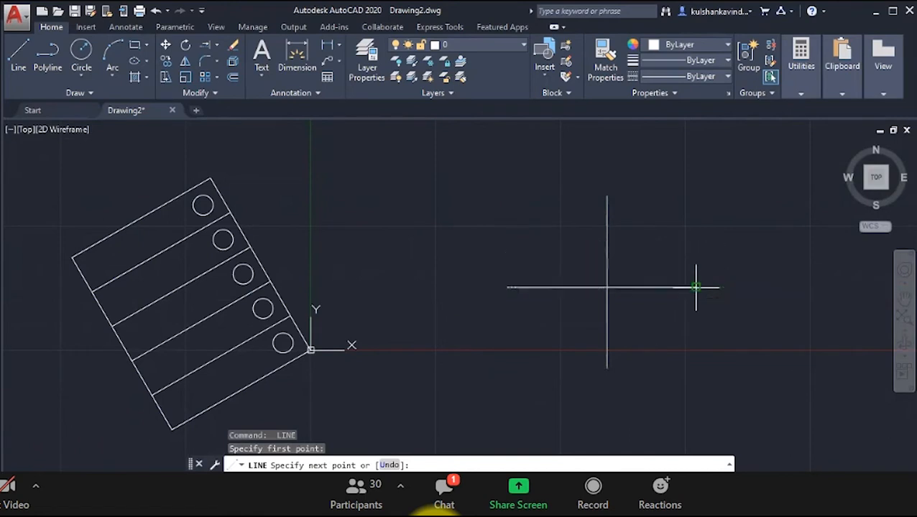
left_click(694, 287)
key("Escape")
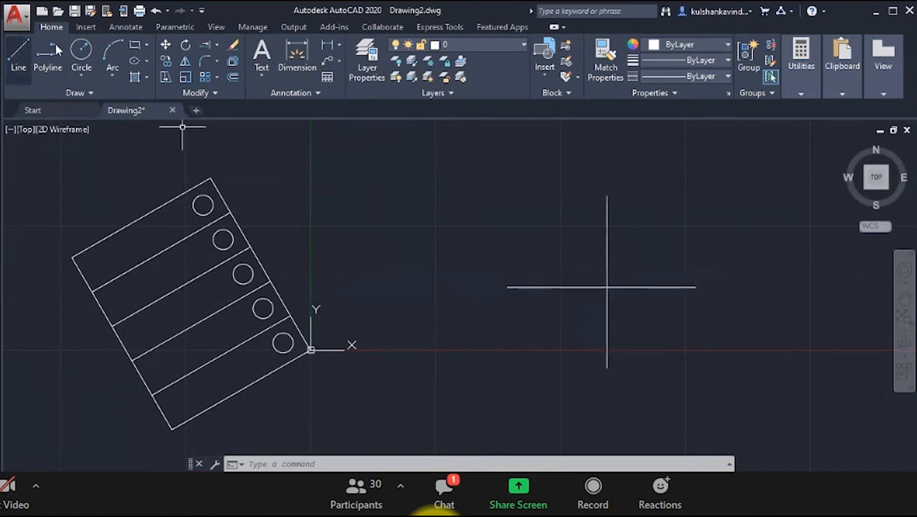
Step: Draw a circle around the lower end of the cross's vertical line, keeping it below the horizontal line
left_click(82, 56)
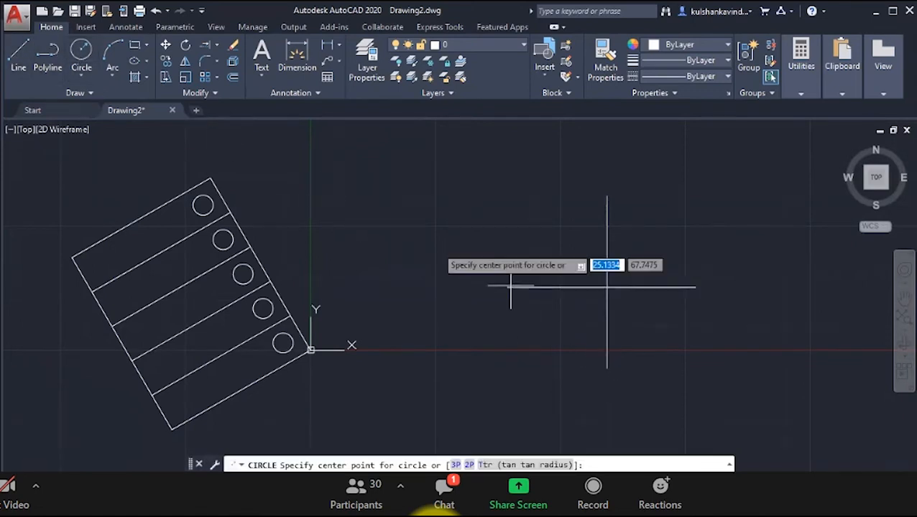
left_click(595, 358)
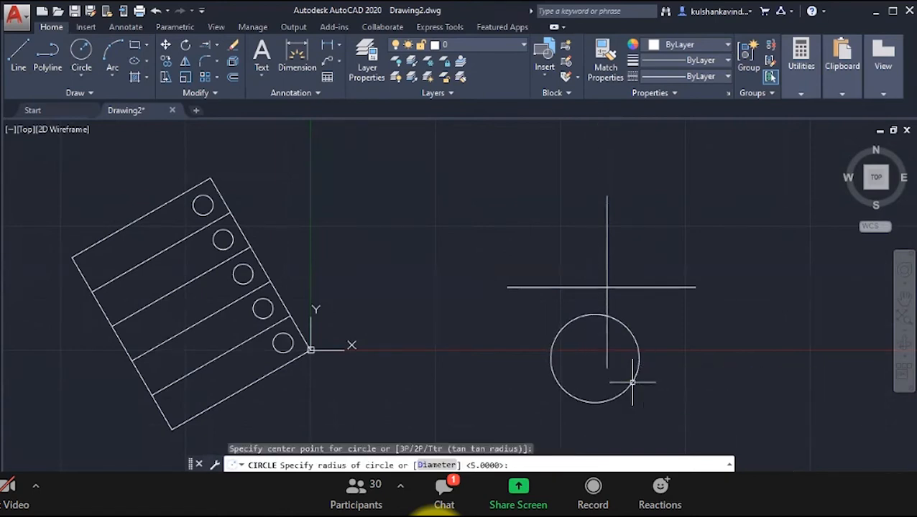
left_click(636, 375)
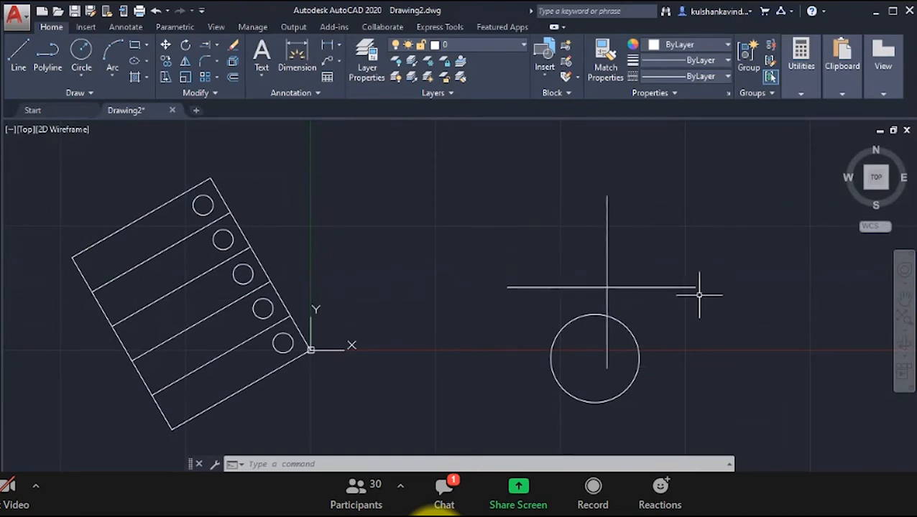
Step: Delete the crossing lines and the circle, leaving the divided rectangle in place
mouse_move(685, 286)
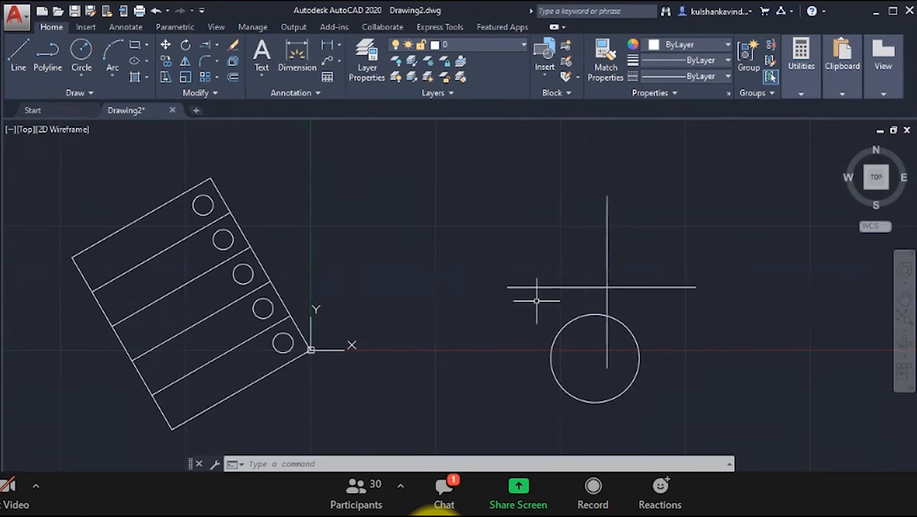
scroll(511, 323, "up", 5)
scroll(512, 323, "down", 10)
scroll(507, 323, "up", 3)
scroll(510, 302, "up", 2)
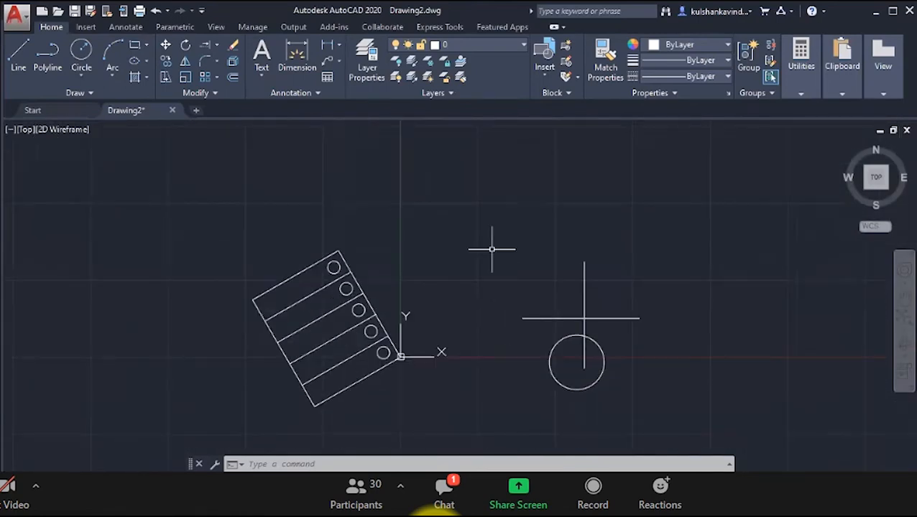
left_click(496, 226)
left_click(671, 431)
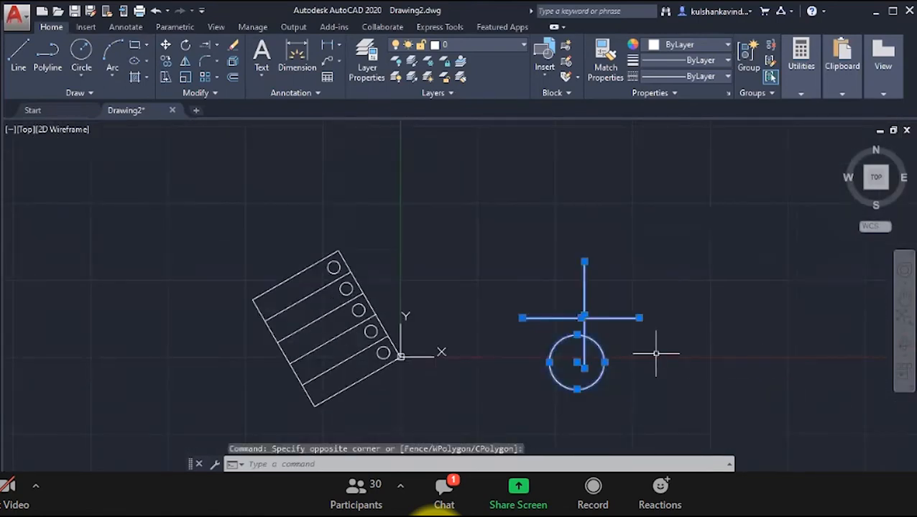
key("Delete")
scroll(316, 390, "up", 5)
scroll(517, 265, "down", 6)
scroll(514, 264, "up", 3)
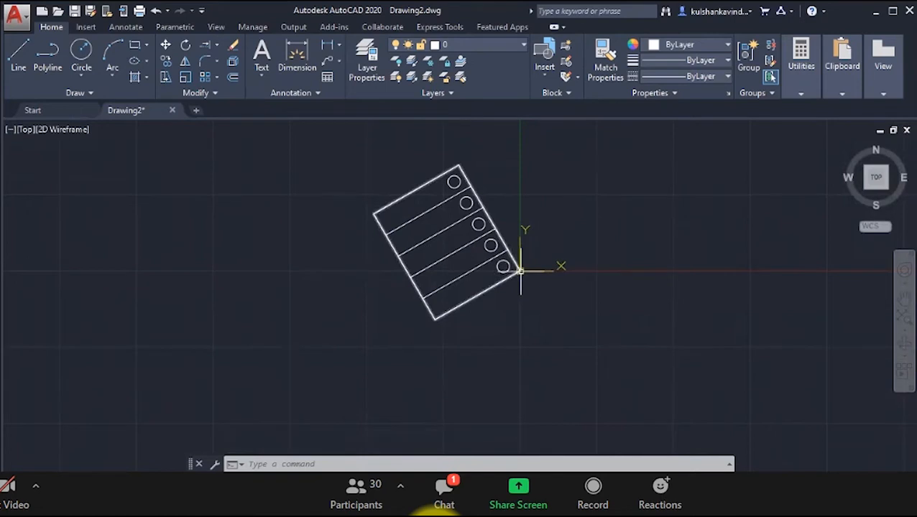
type("r")
key("Return")
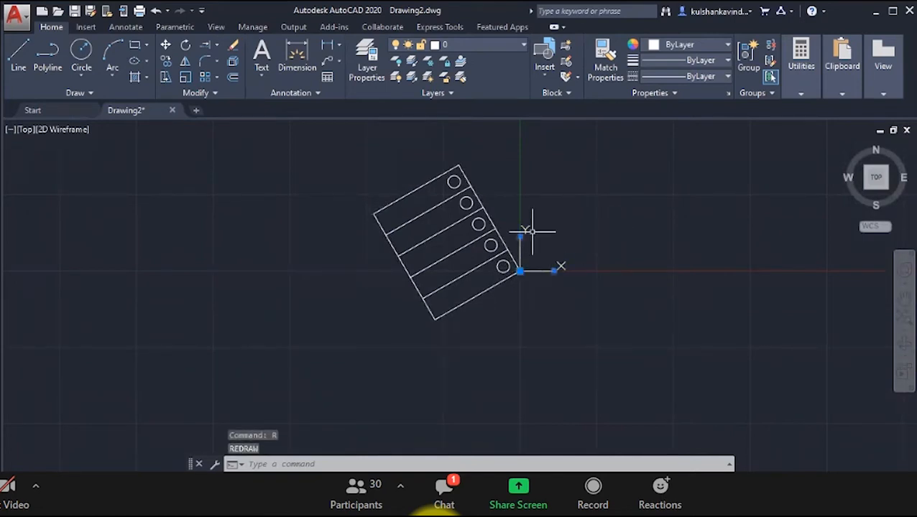
left_click(355, 315)
key("Escape")
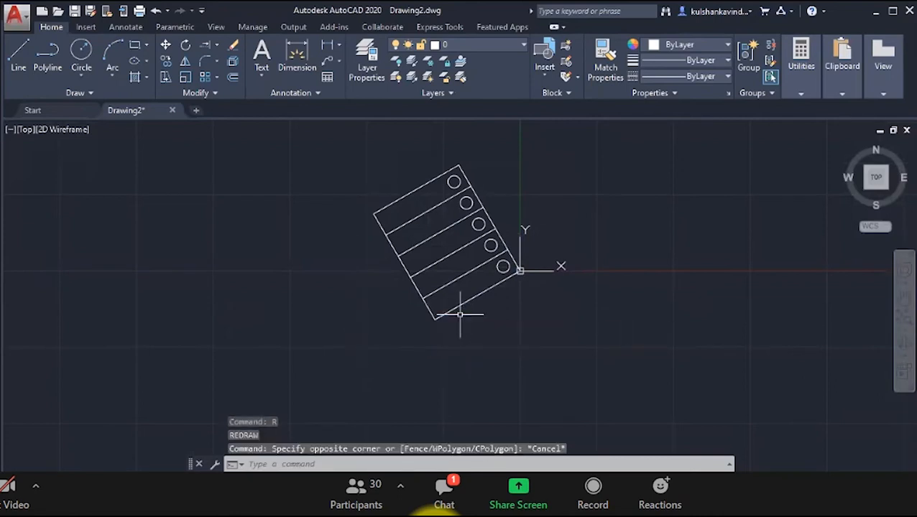
Step: Rotate the divided rectangle and its five circles about the origin so the row of circles lies along the positive X axis
type("ro")
key("Return")
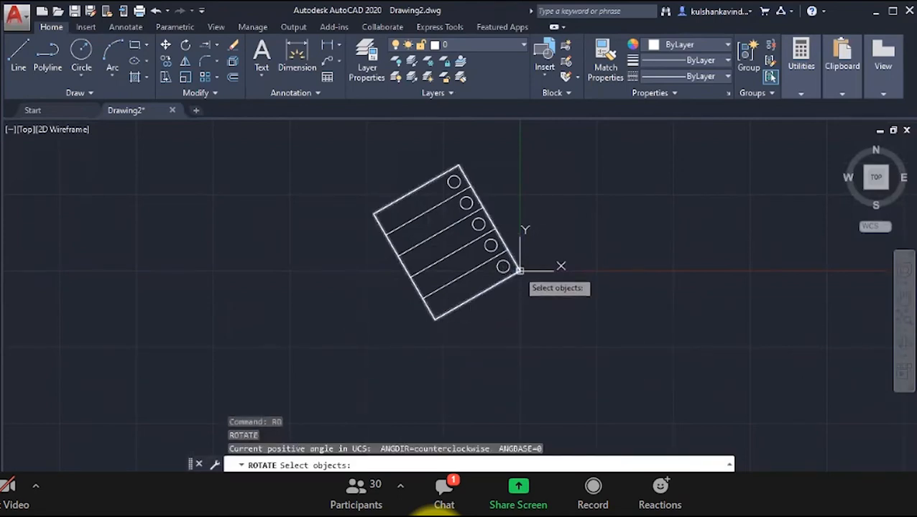
left_click(332, 139)
left_click(538, 337)
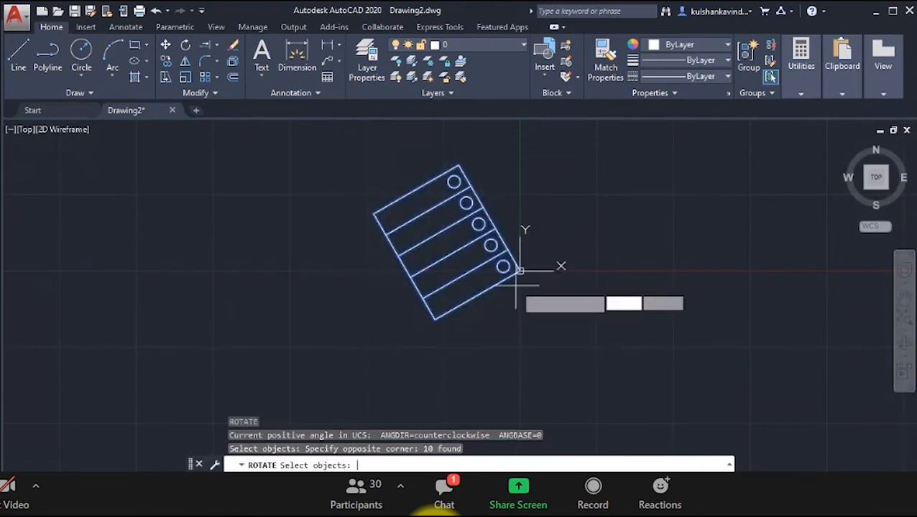
key("Return")
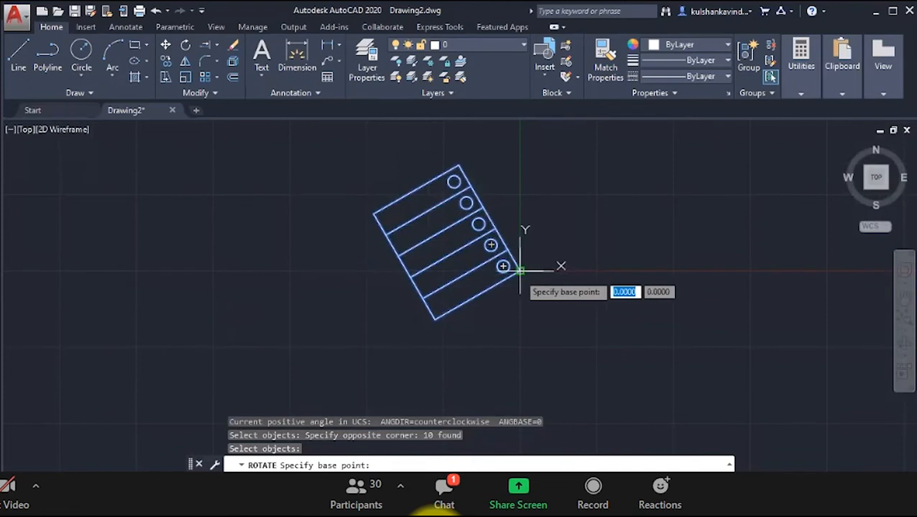
left_click(519, 270)
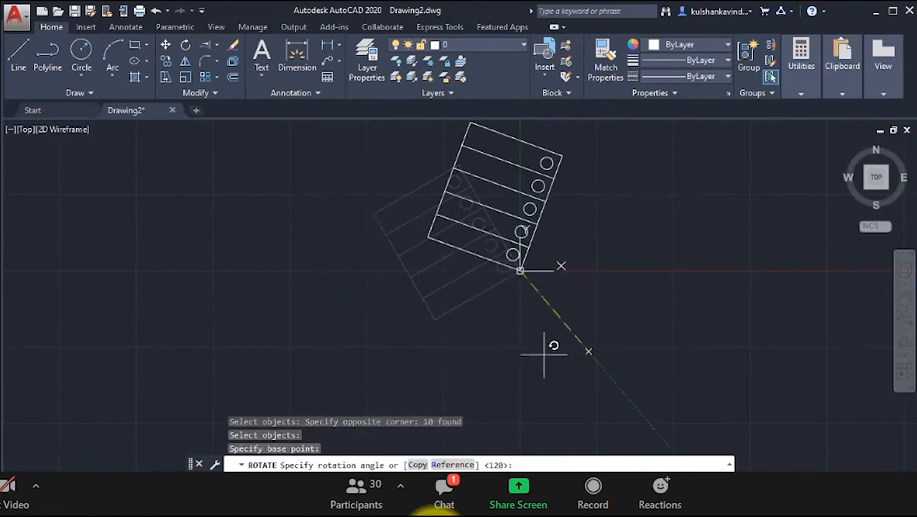
left_click(470, 354)
scroll(594, 234, "up", 6)
scroll(579, 240, "down", 7)
scroll(607, 178, "up", 3)
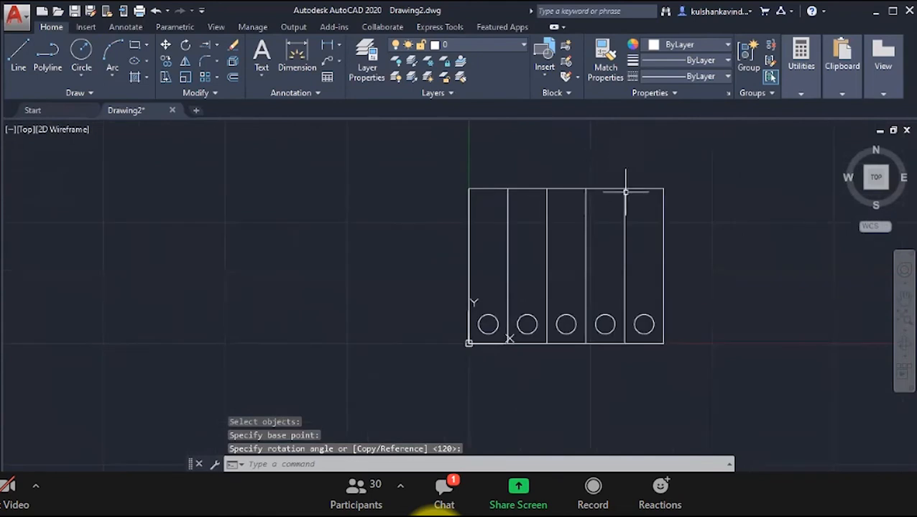
scroll(667, 211, "up", 2)
scroll(606, 291, "down", 2)
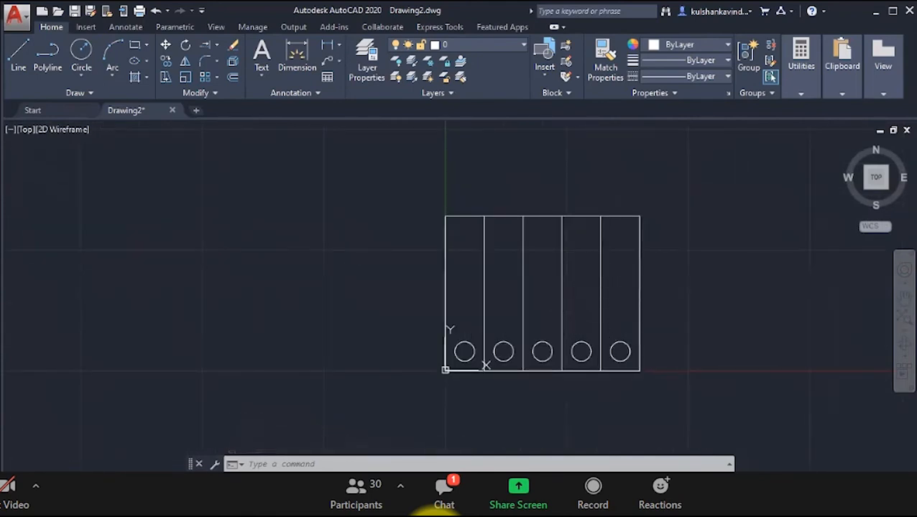
middle_click_drag(634, 309, 606, 295, "shift")
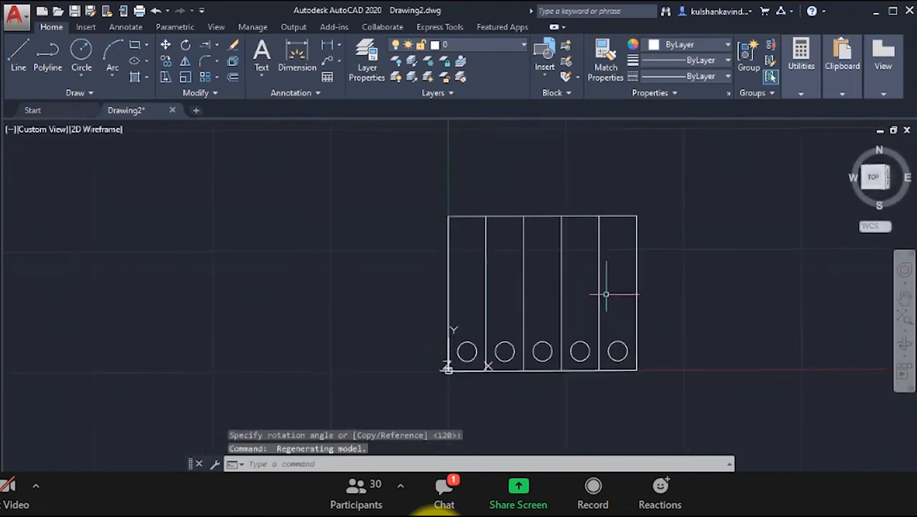
key("Escape")
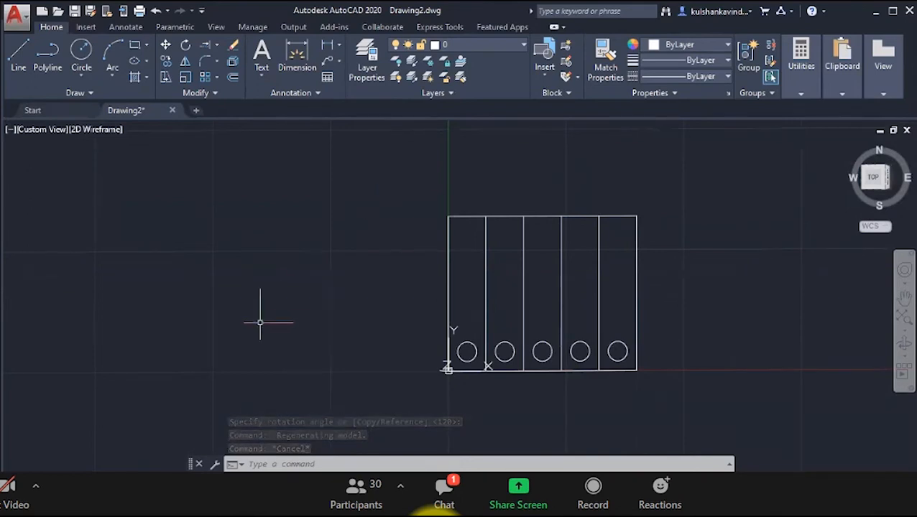
left_click(308, 290)
left_click(423, 237)
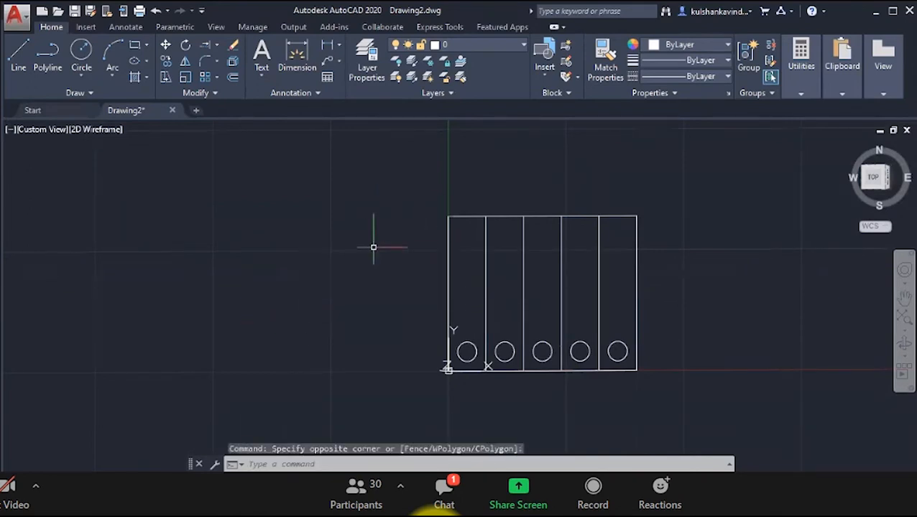
key("Escape")
key("Escape")
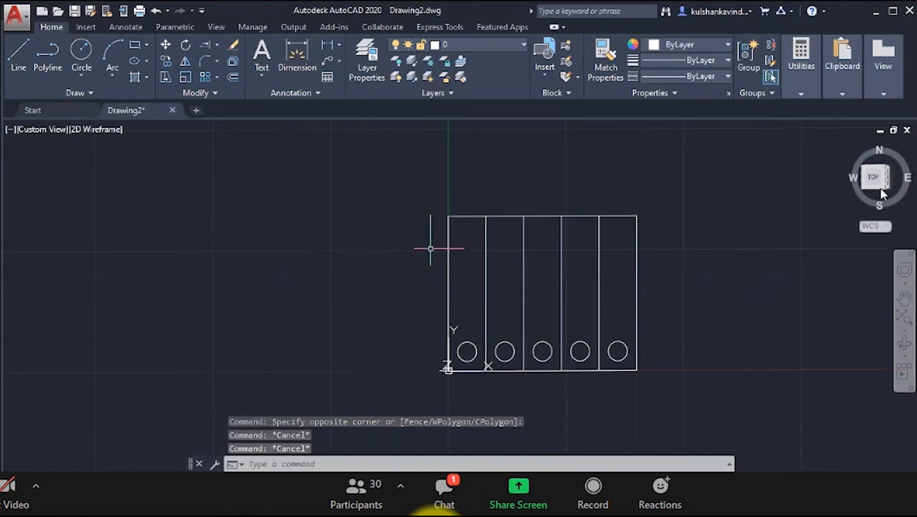
left_click(877, 181)
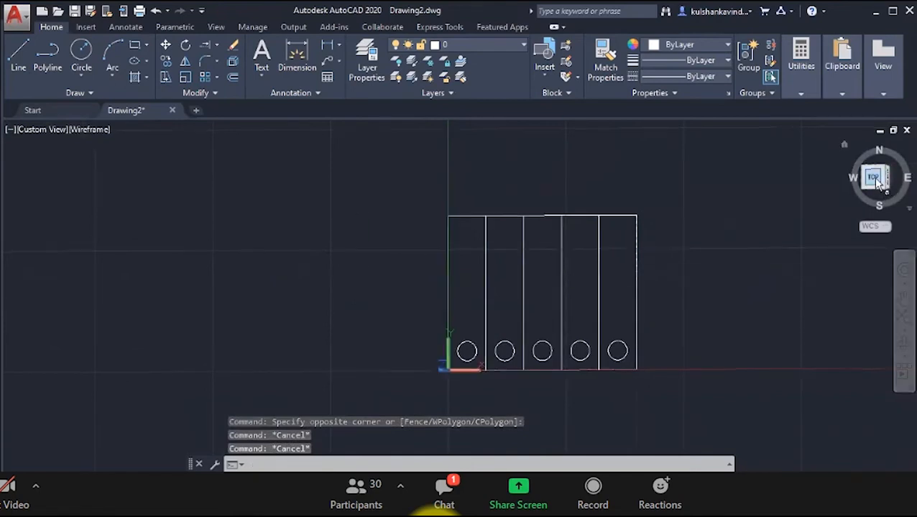
Step: Rotate the divided rectangle and its five circles by -90 degrees about the base point 0,0
scroll(426, 314, "down", 4)
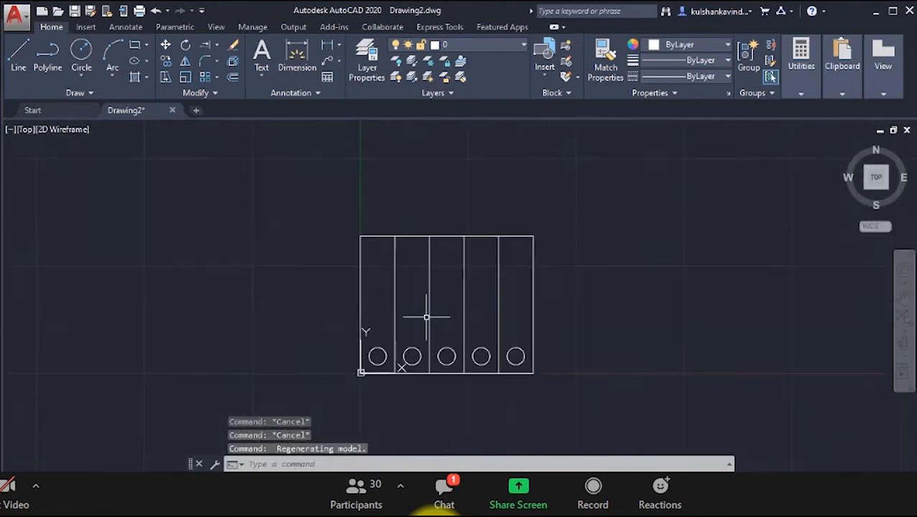
scroll(475, 371, "down", 4)
scroll(467, 352, "up", 6)
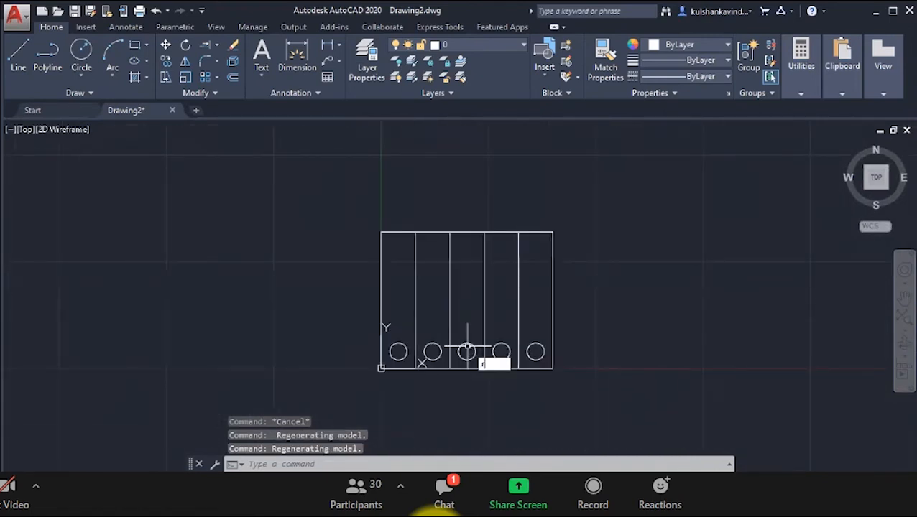
type("o")
key("Return")
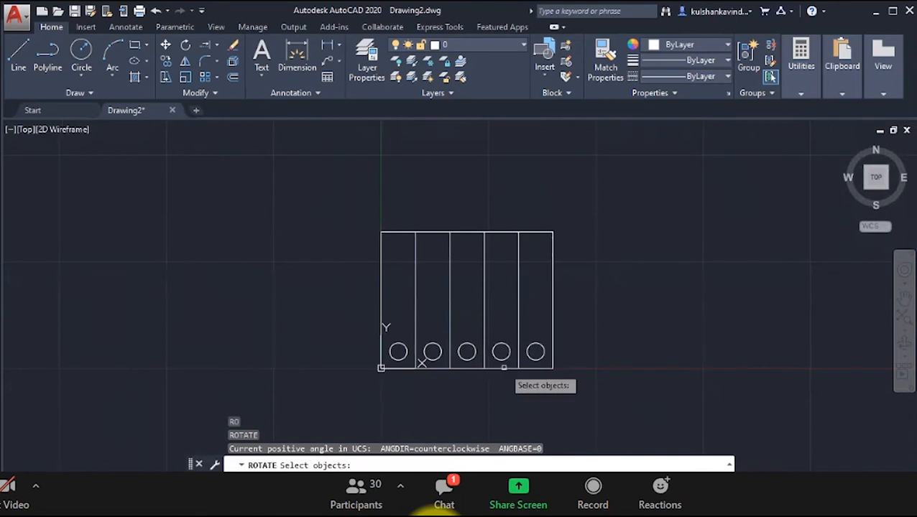
left_click(328, 194)
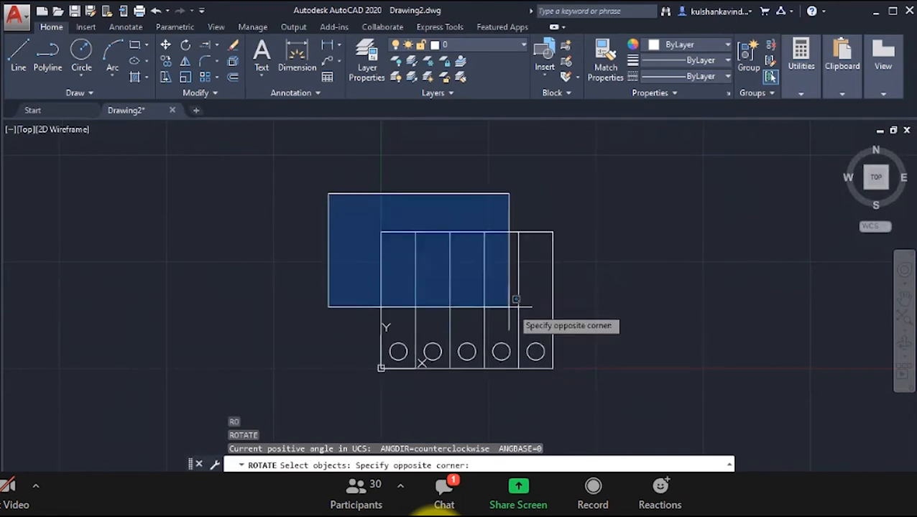
left_click(636, 401)
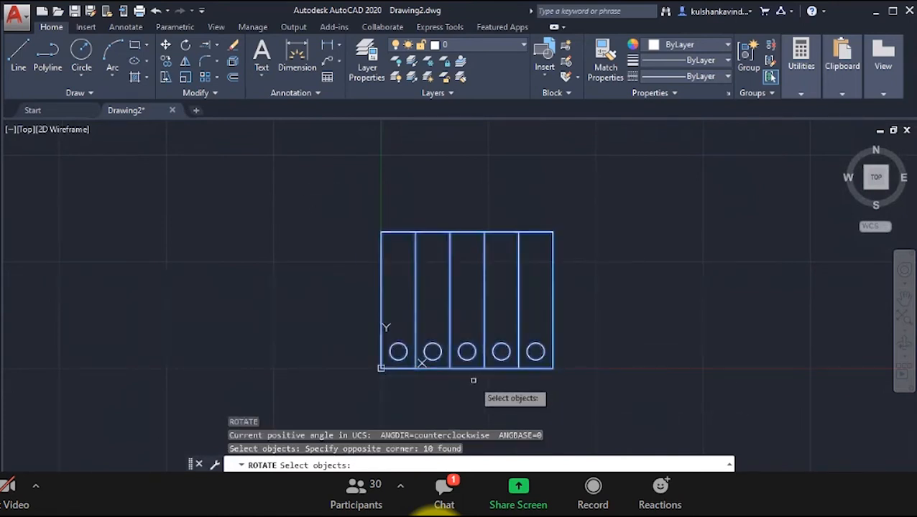
key("Return")
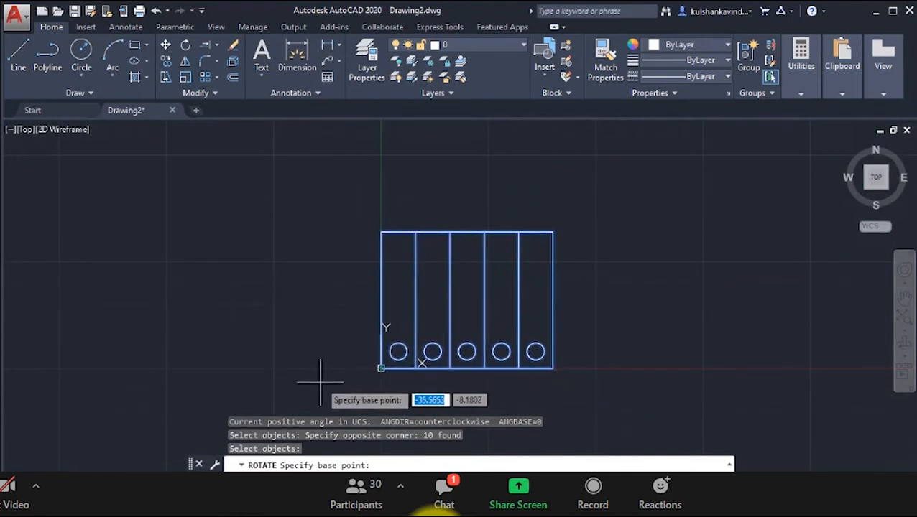
key("Tab")
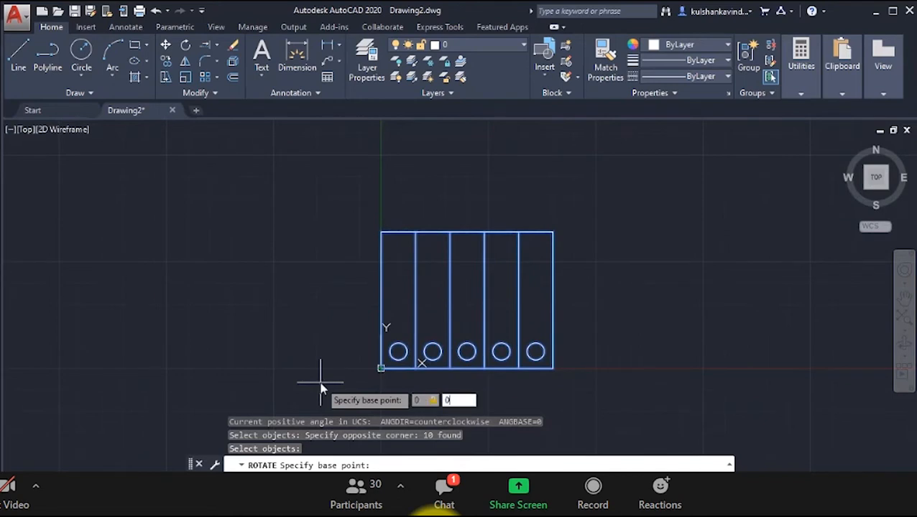
type("0")
key("Return")
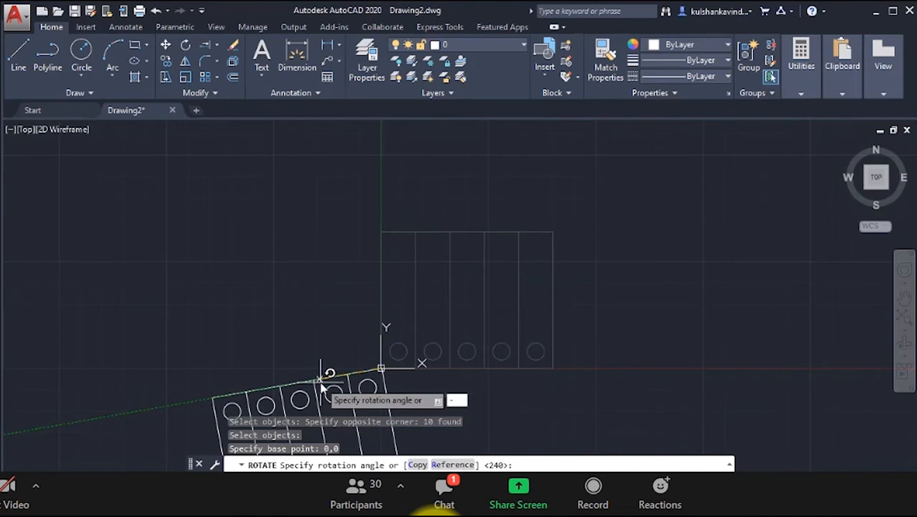
key("Return")
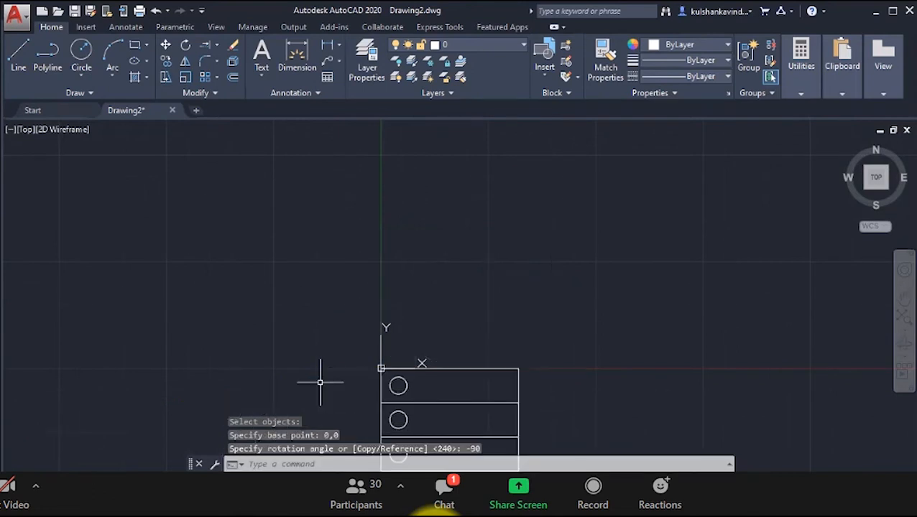
scroll(331, 382, "up", 3)
scroll(618, 370, "down", 6)
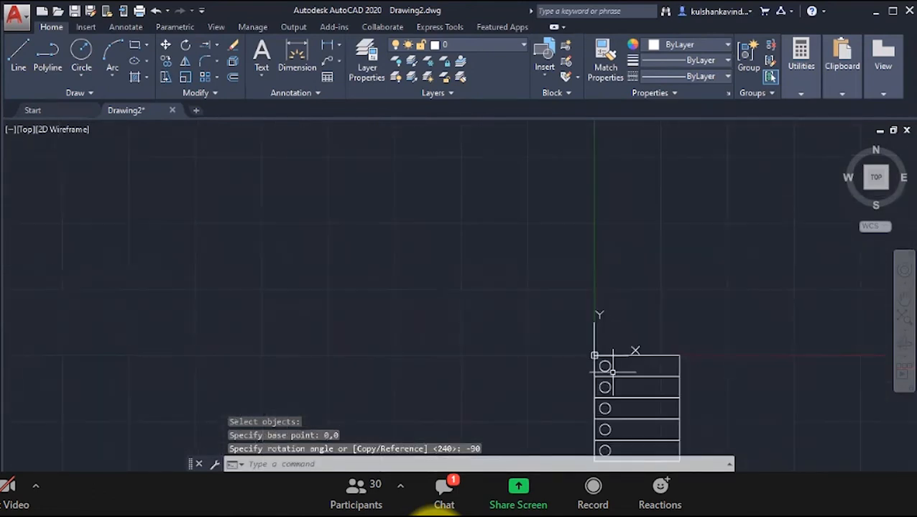
scroll(628, 406, "up", 5)
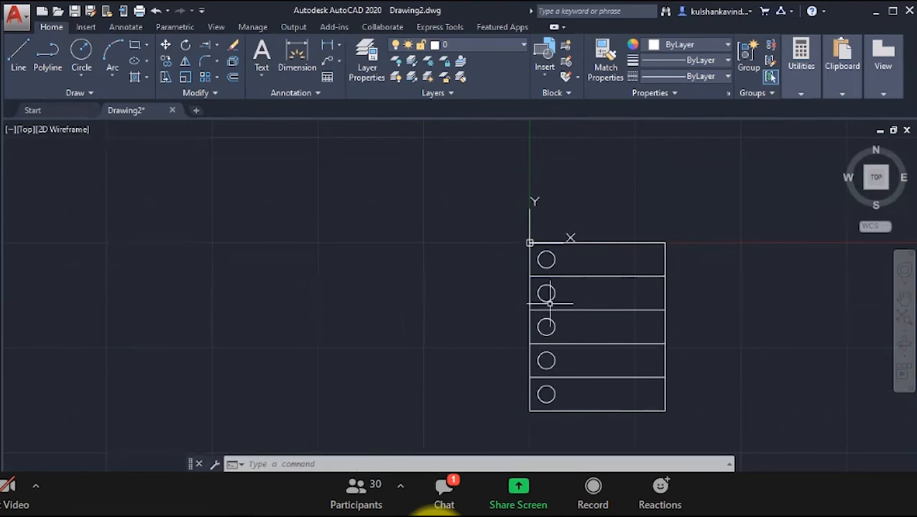
Step: Undo the last rotation and rotate the divided rectangle with its circles by 270 degrees, entering 0.0 as the base point
key("ctrl+z")
key("ctrl+z")
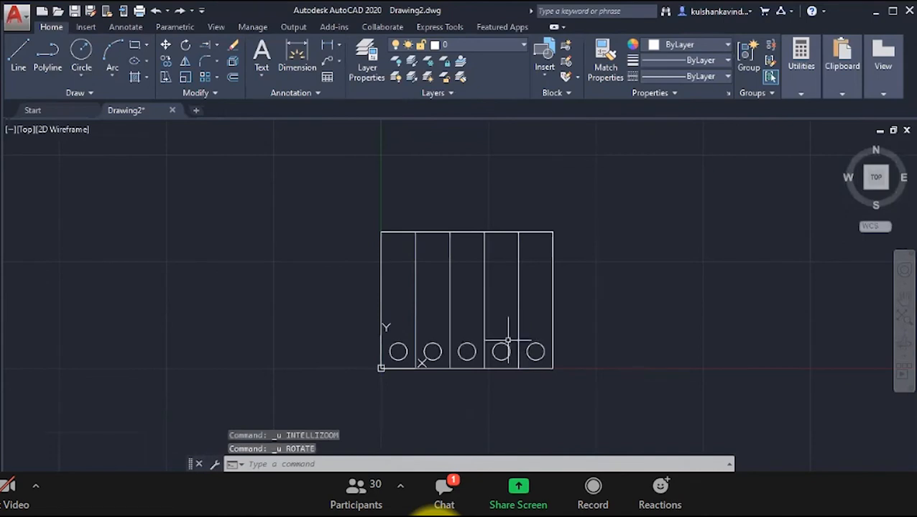
type("ro")
key("Return")
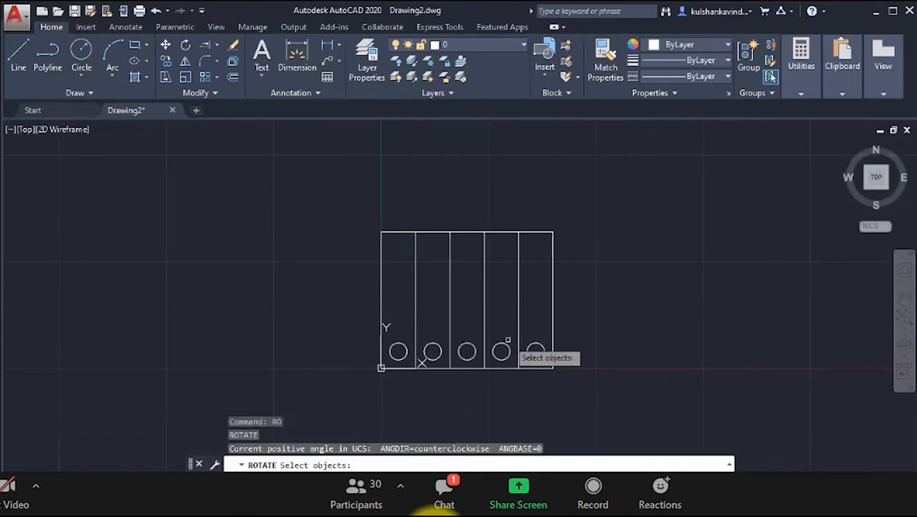
left_click(321, 197)
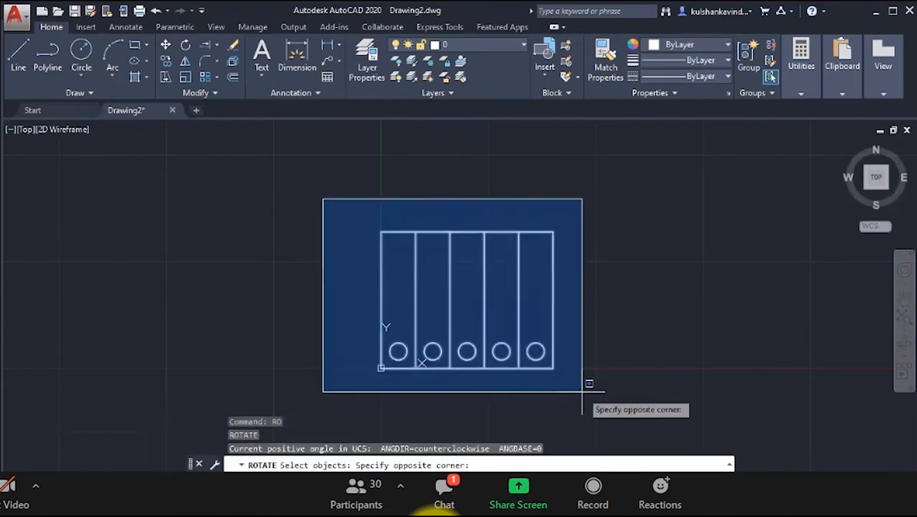
left_click(562, 373)
key("Return")
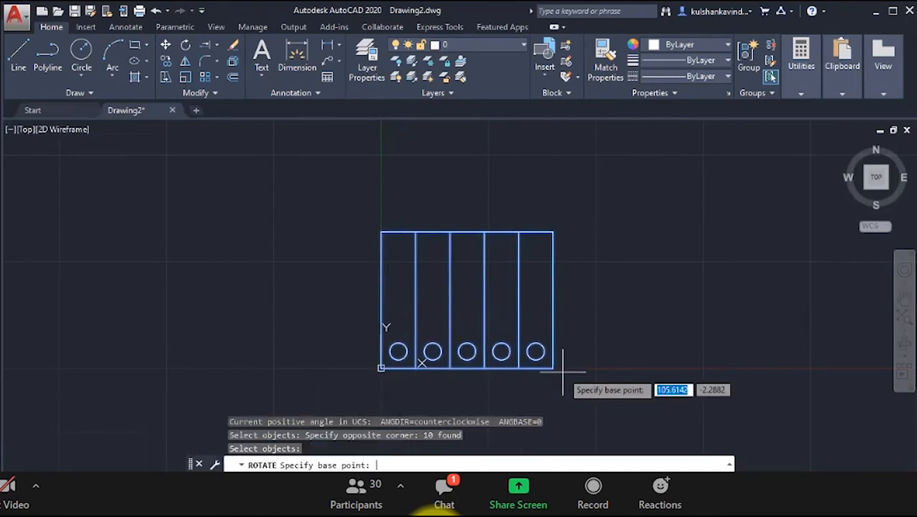
type("0")
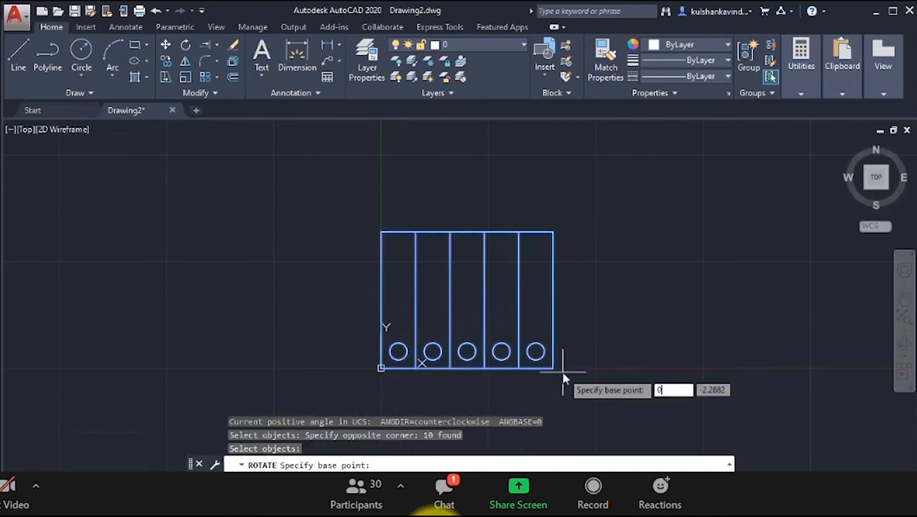
type(".0")
key("Return")
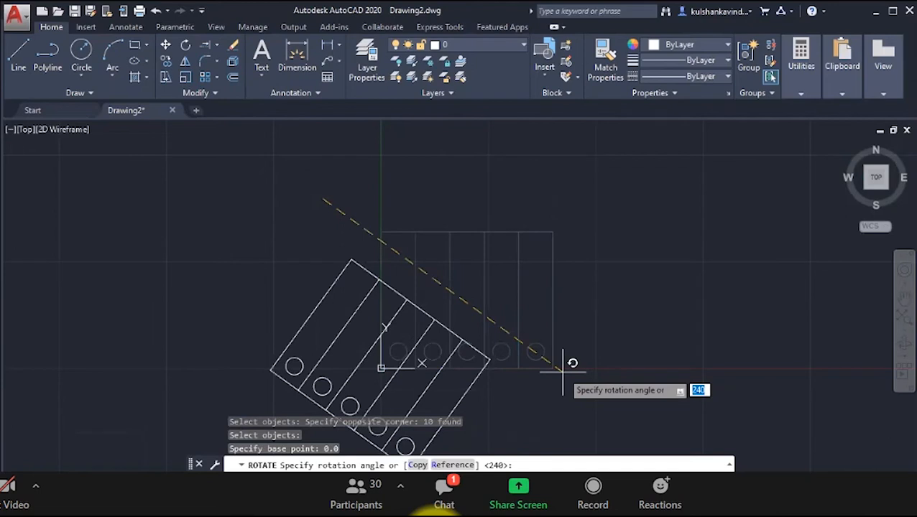
type("2")
key("Return")
scroll(342, 356, "down", 4)
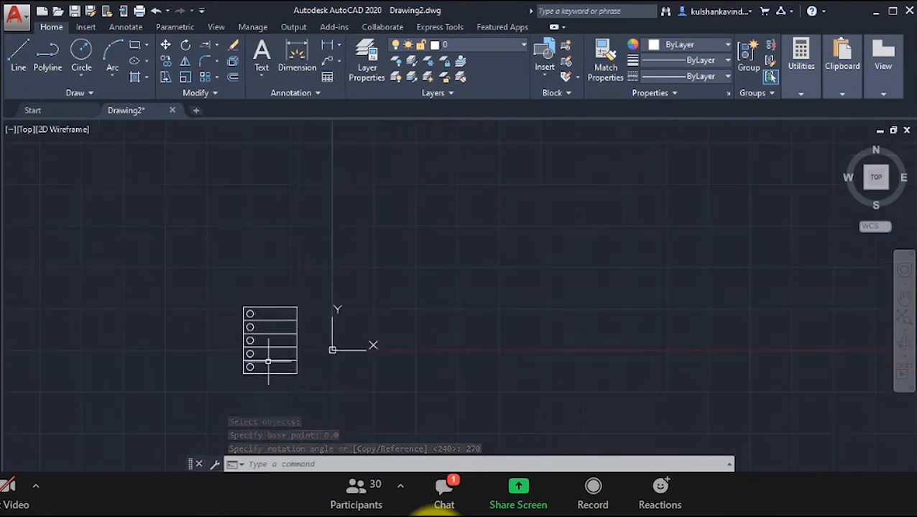
scroll(283, 342, "up", 1)
scroll(285, 340, "down", 1)
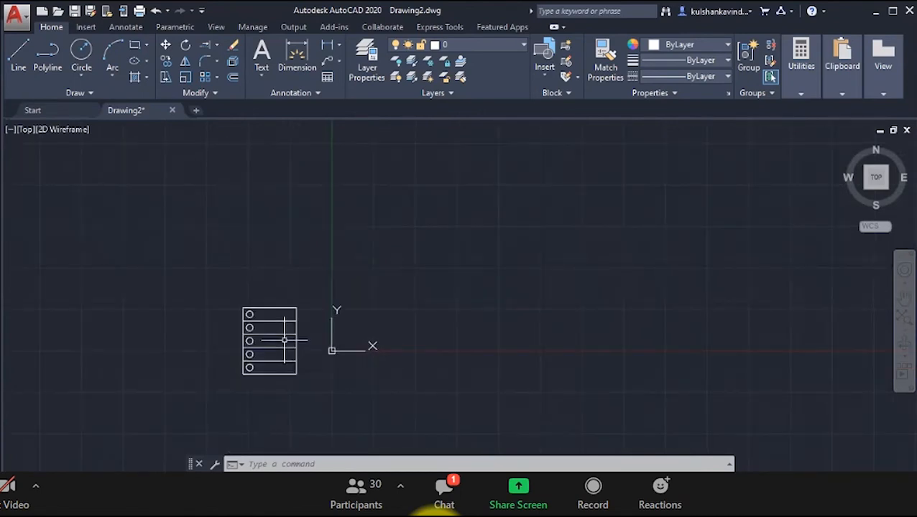
Step: Undo the last rotation and try rotating the divided rectangle by a picked direction about a point on the X axis west of the origin
key("ctrl+z")
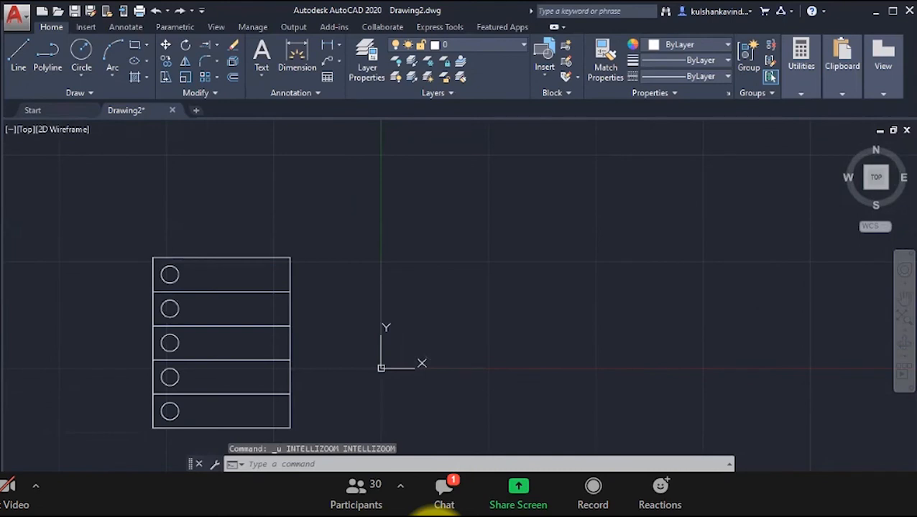
key("ctrl+z")
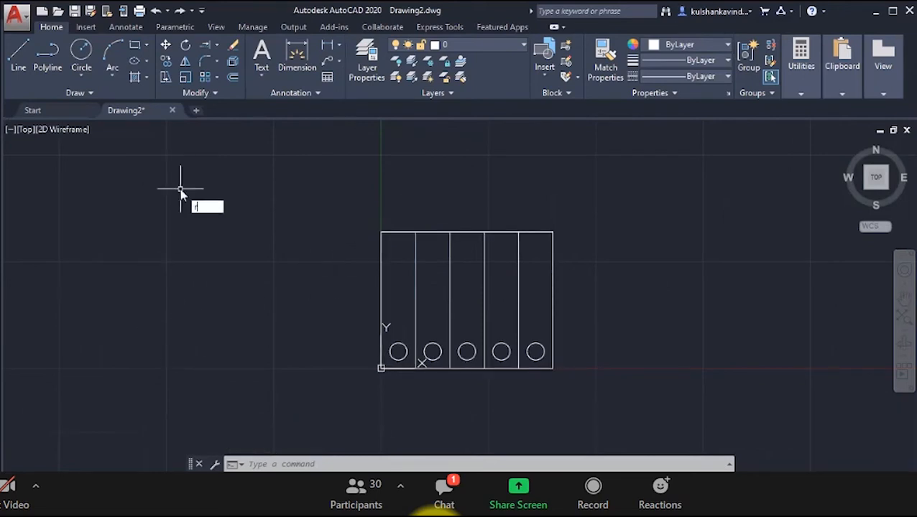
type("RP")
type("O")
key("Return")
left_click(335, 216)
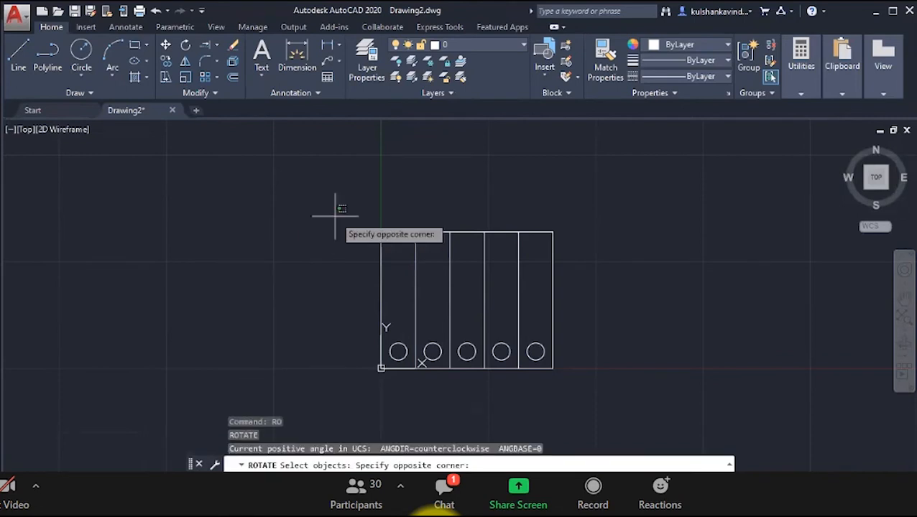
left_click(615, 405)
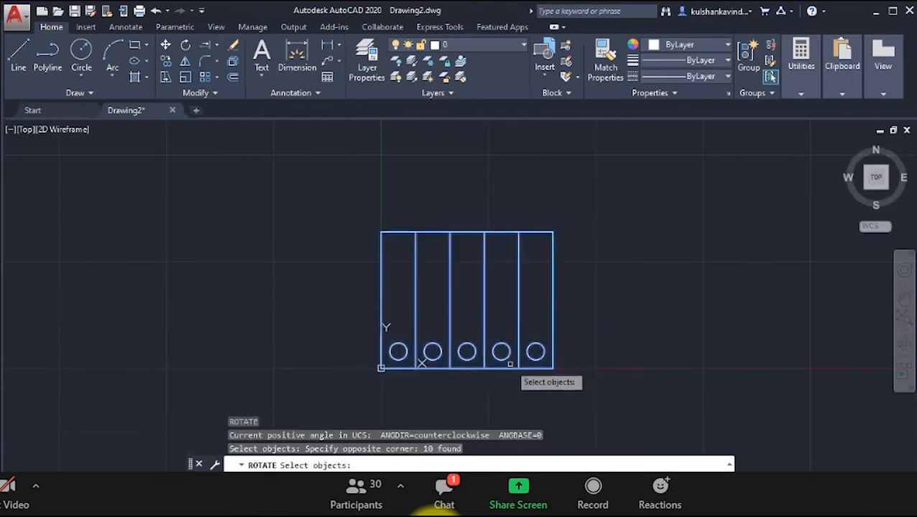
key("Return")
scroll(475, 384, "up", 4)
scroll(477, 347, "down", 4)
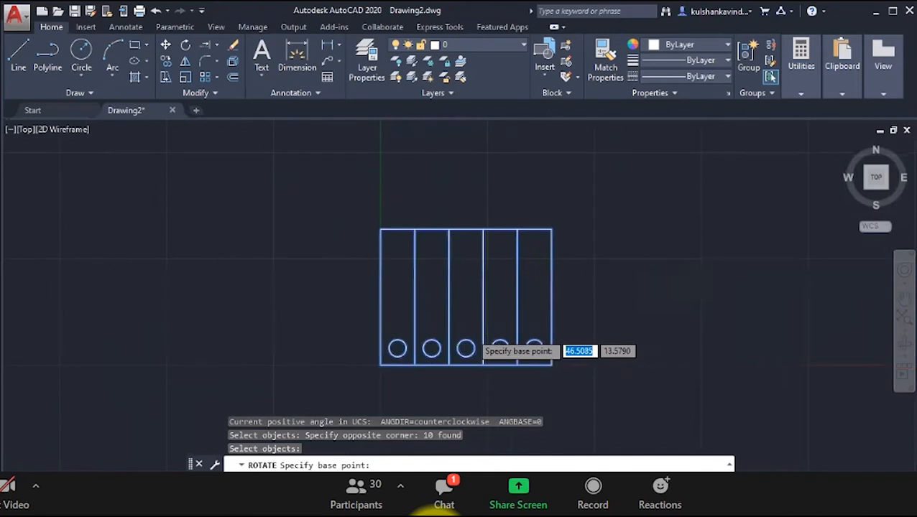
scroll(474, 333, "down", 4)
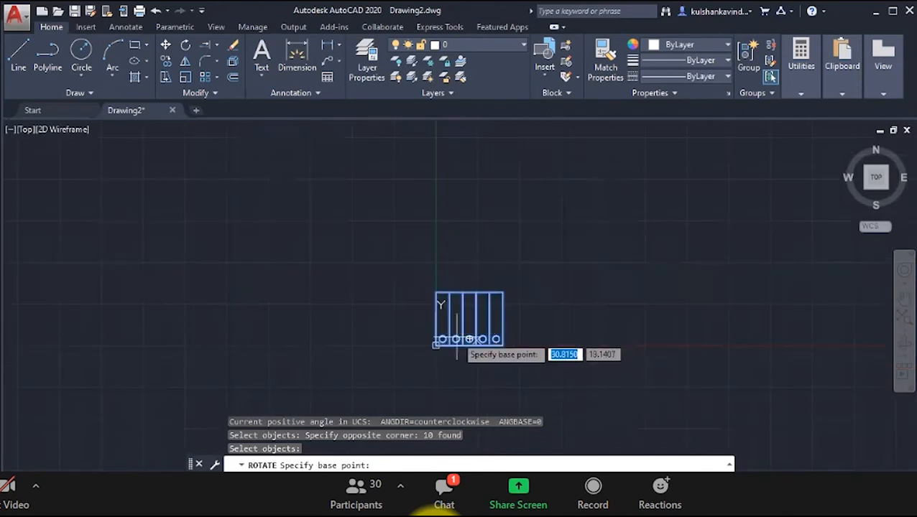
left_click(268, 345)
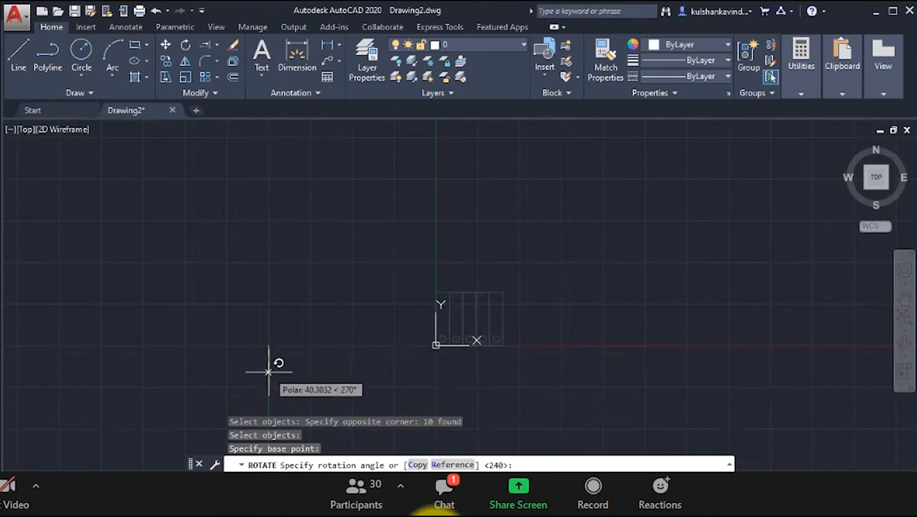
left_click(325, 334)
scroll(518, 341, "down", 2)
scroll(497, 331, "up", 5)
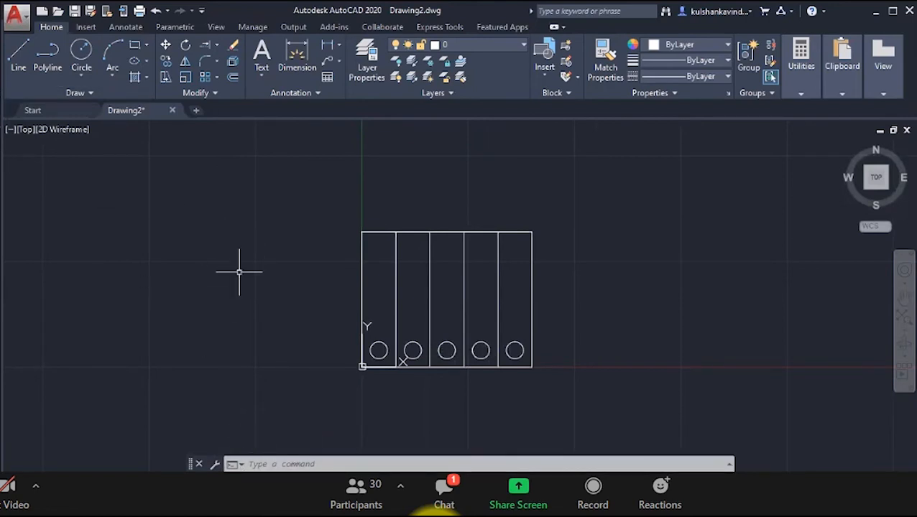
Step: Rotate a copy of the divided rectangle and its five circles by 180 degrees about the base point -60,0
type("RO")
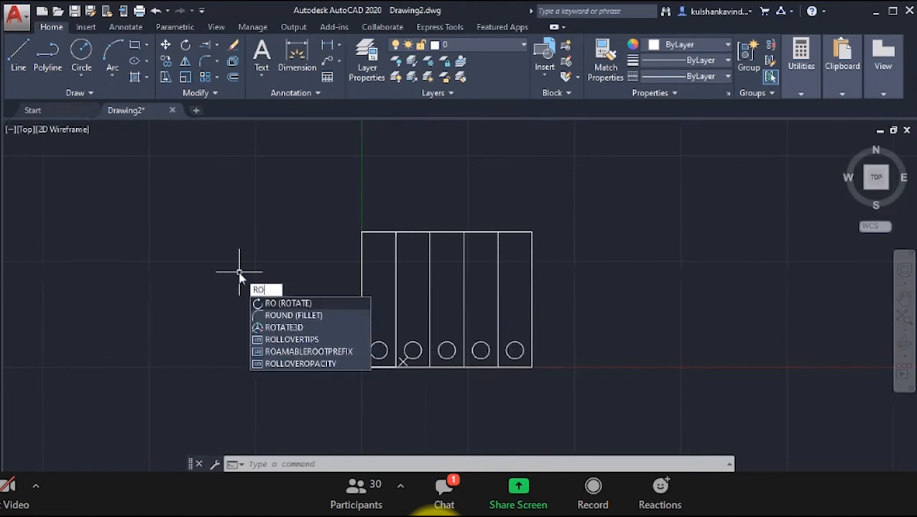
key("Return")
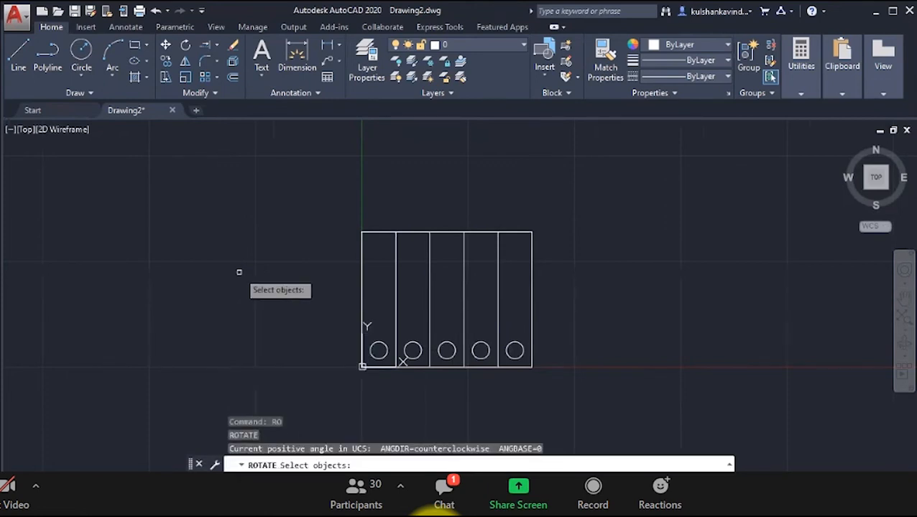
left_click(336, 200)
left_click(562, 376)
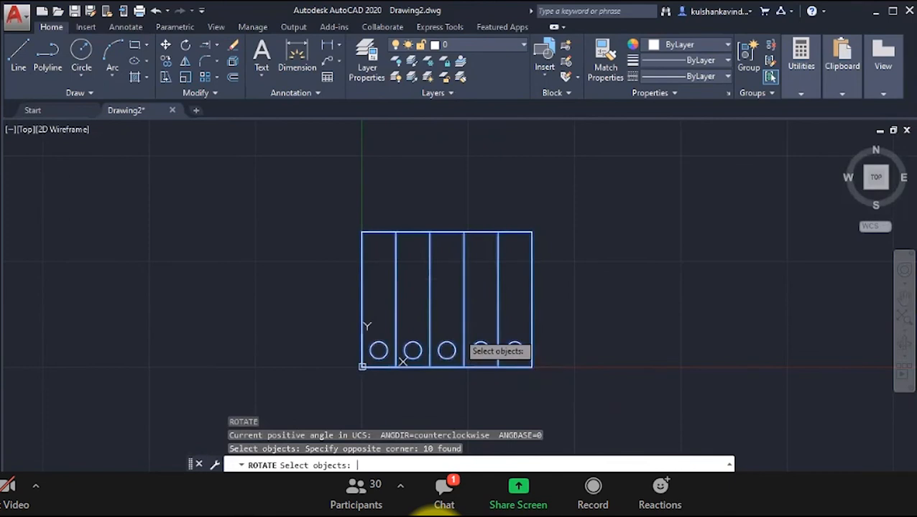
key("Return")
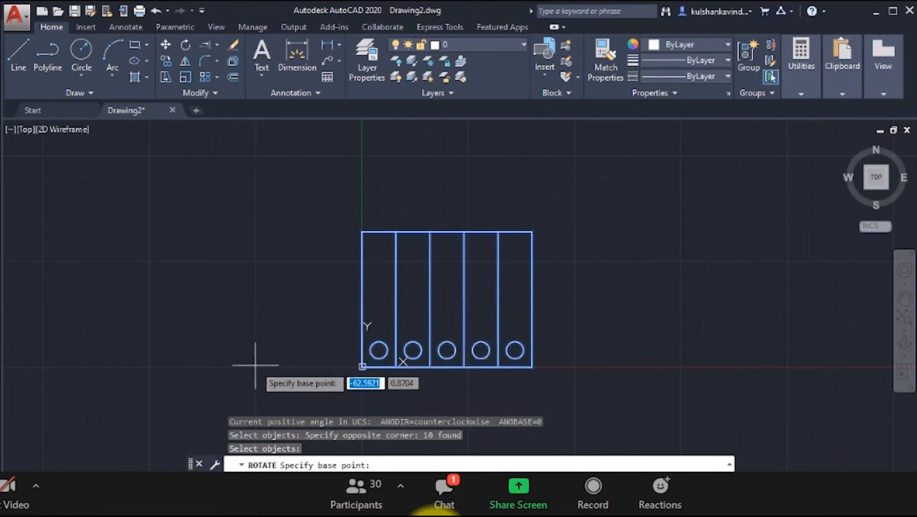
type("-60")
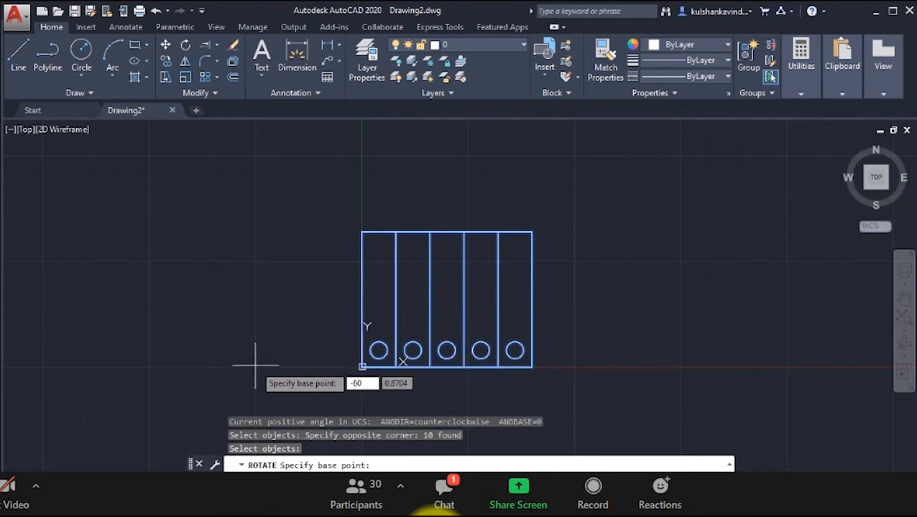
key("Tab")
type("0")
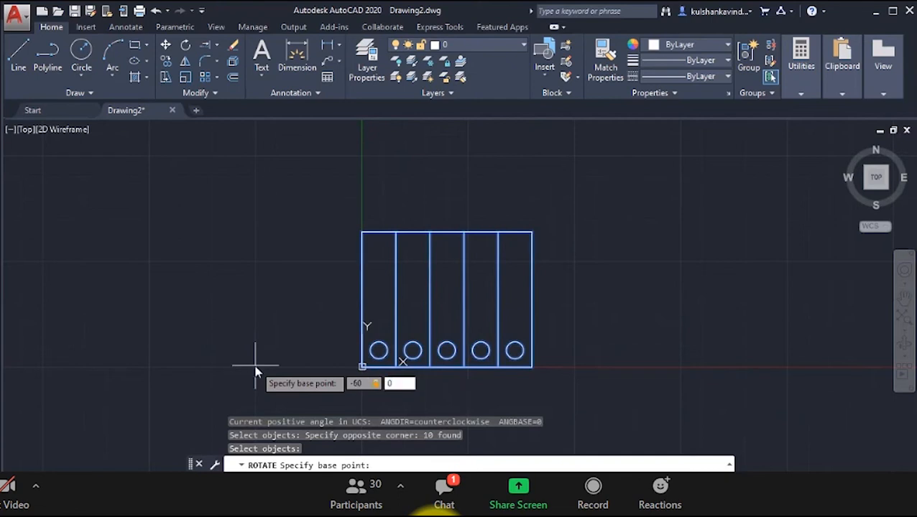
key("Return")
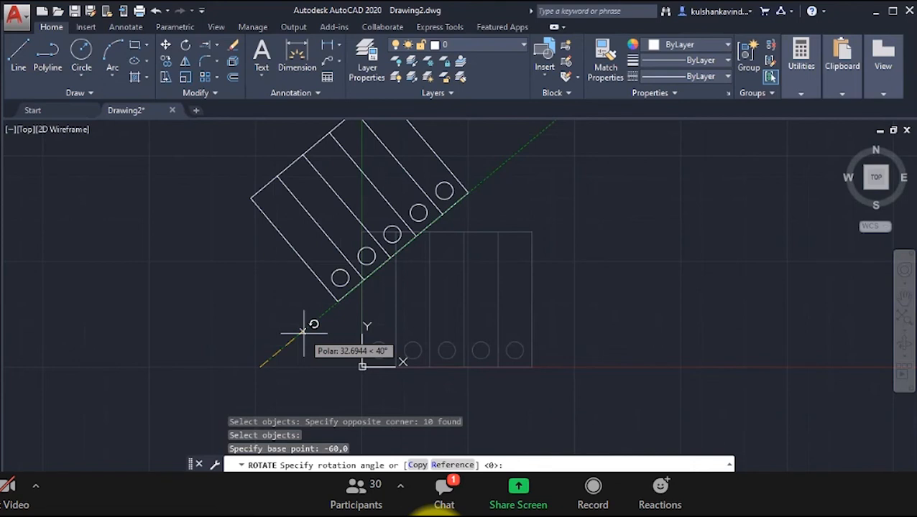
type("c")
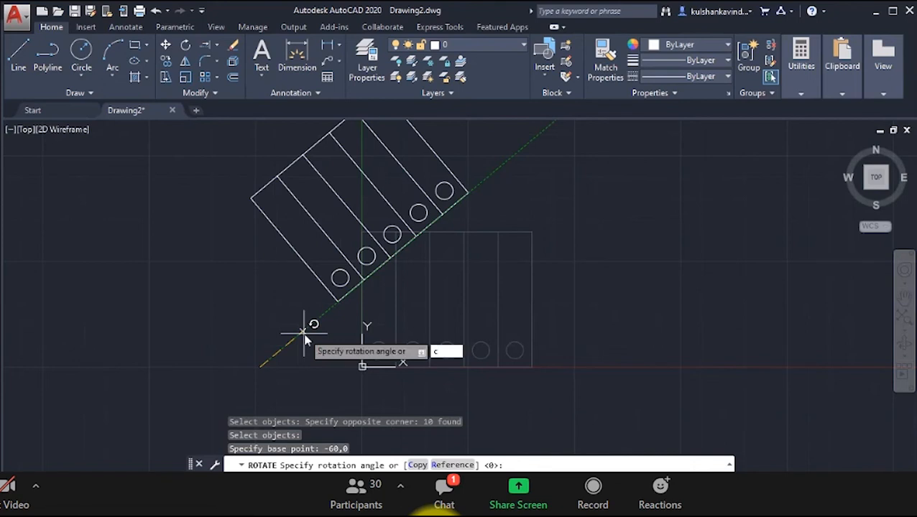
key("Return")
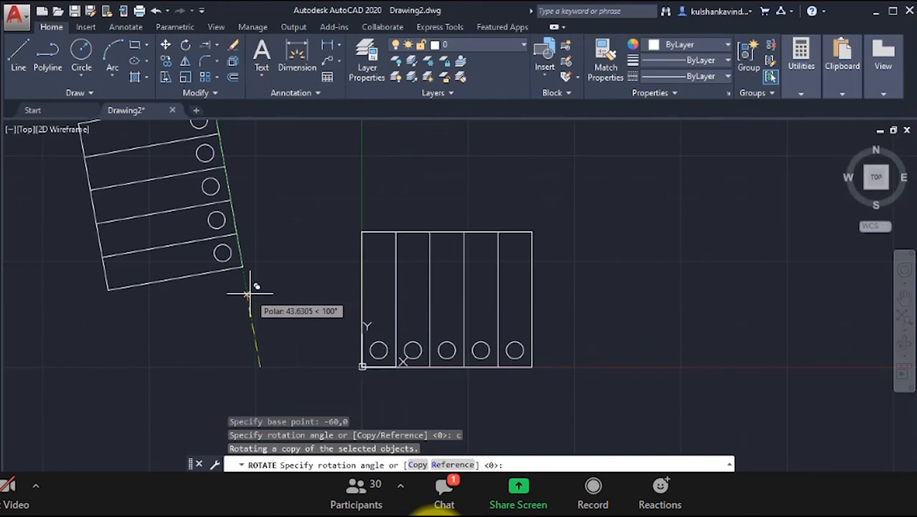
type("180")
key("Return")
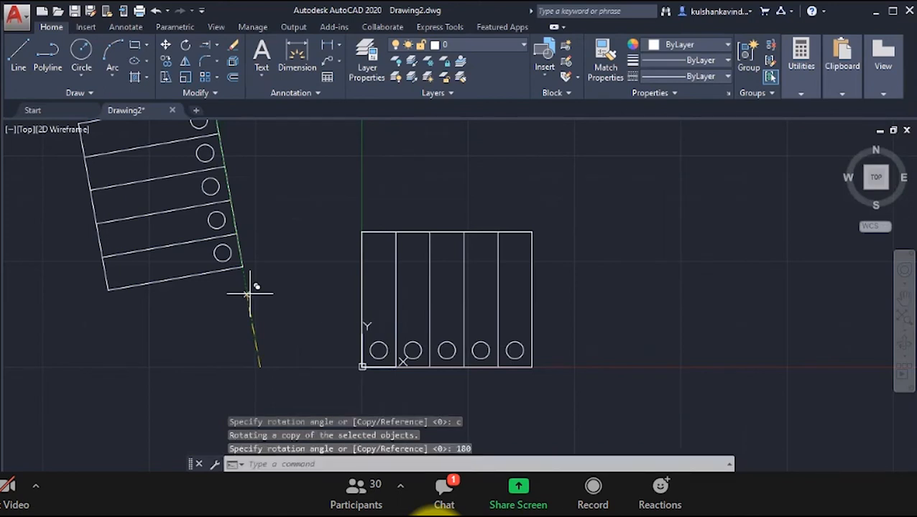
scroll(250, 293, "up", 4)
scroll(317, 317, "down", 8)
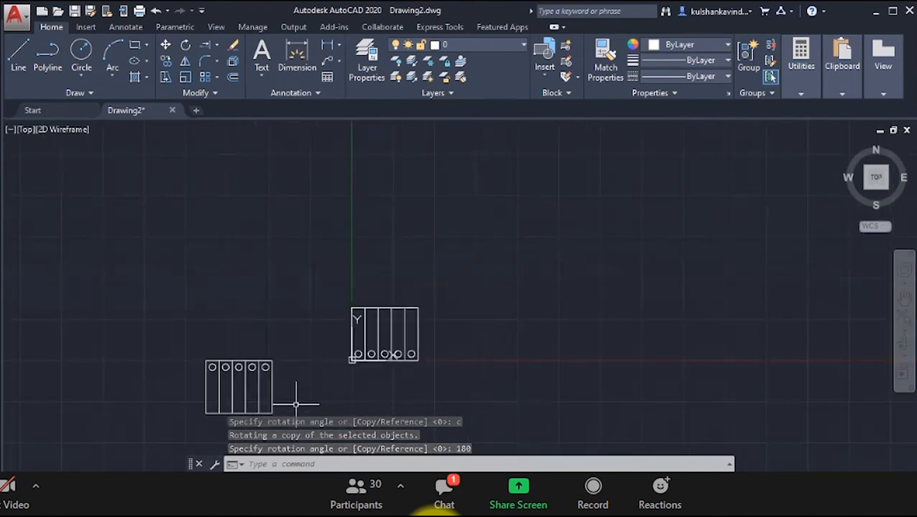
middle_click_drag(296, 400, 338, 316)
scroll(370, 276, "up", 2)
middle_click_drag(346, 235, 384, 260)
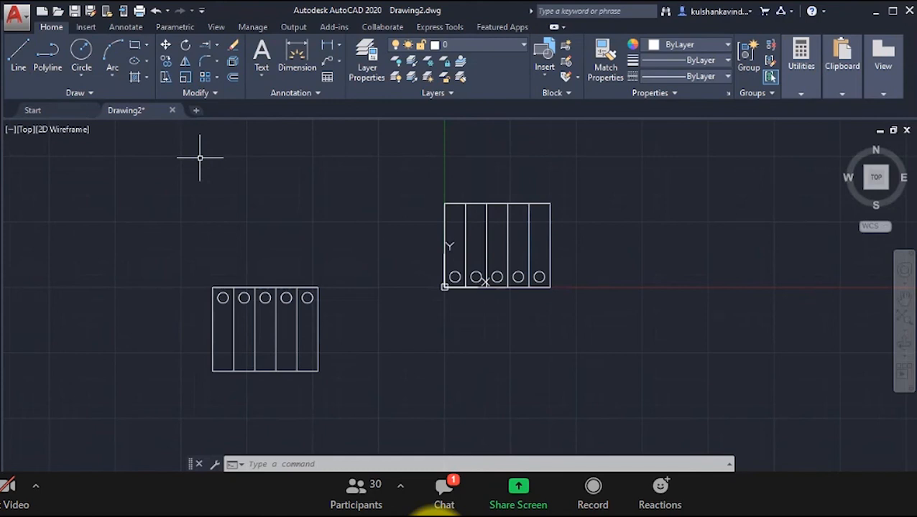
left_click(454, 493)
left_click(316, 491)
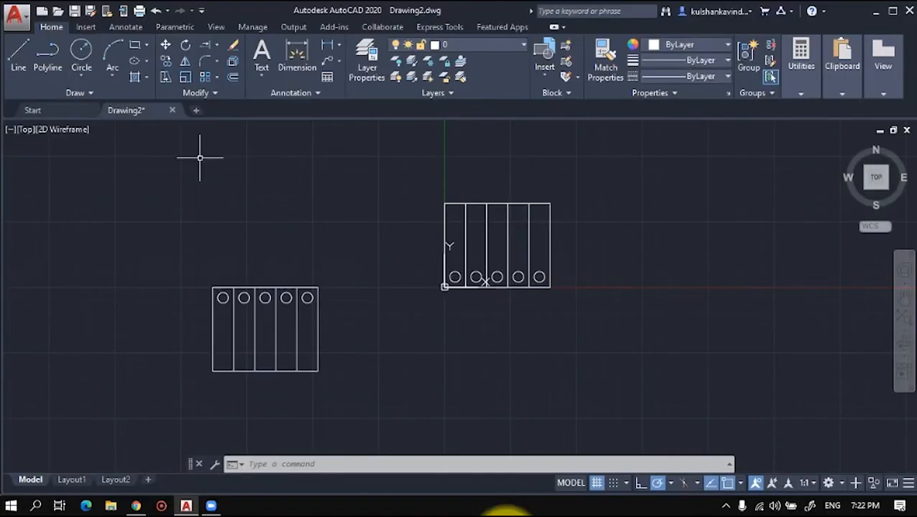